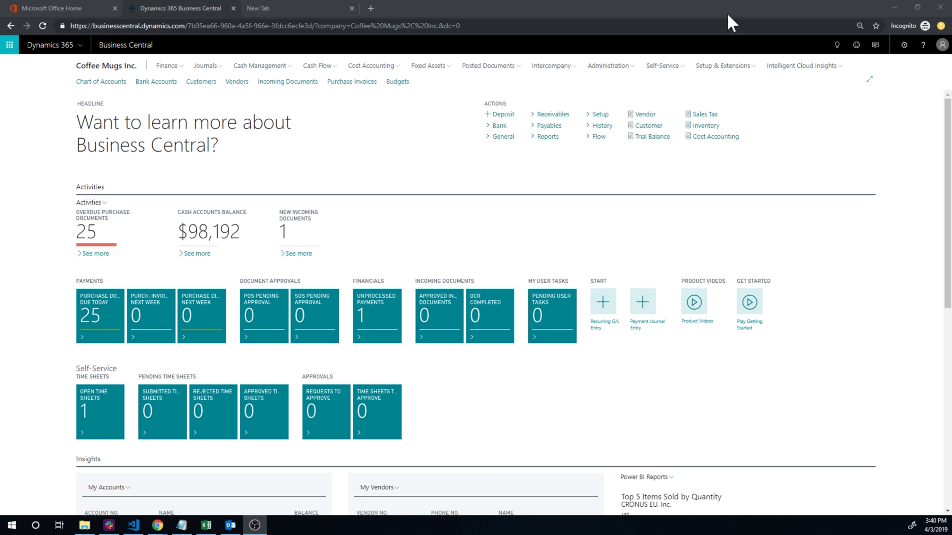
Step: Look up the Inventory Posting Setup list, then return to the home page
left_click(837, 45)
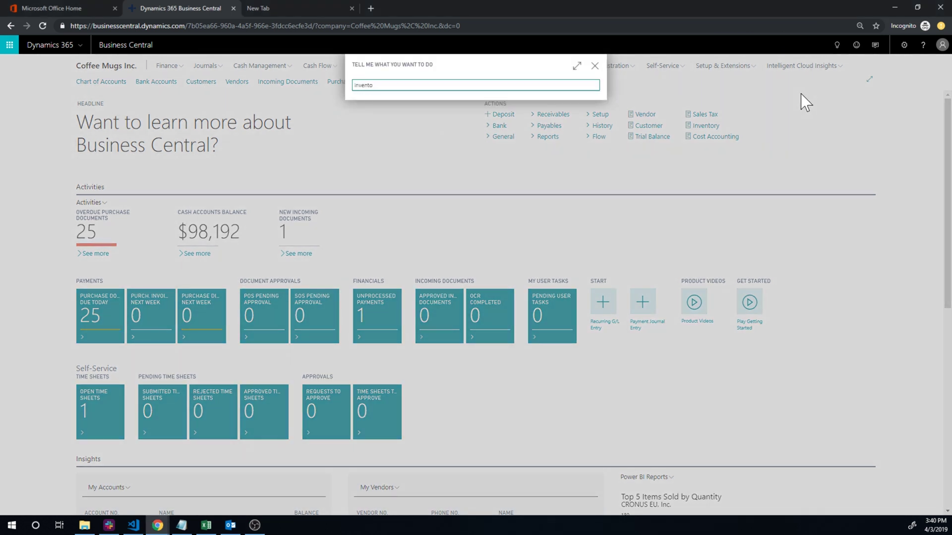
type("inventoty")
key("BackSpace")
key("BackSpace")
type("ry")
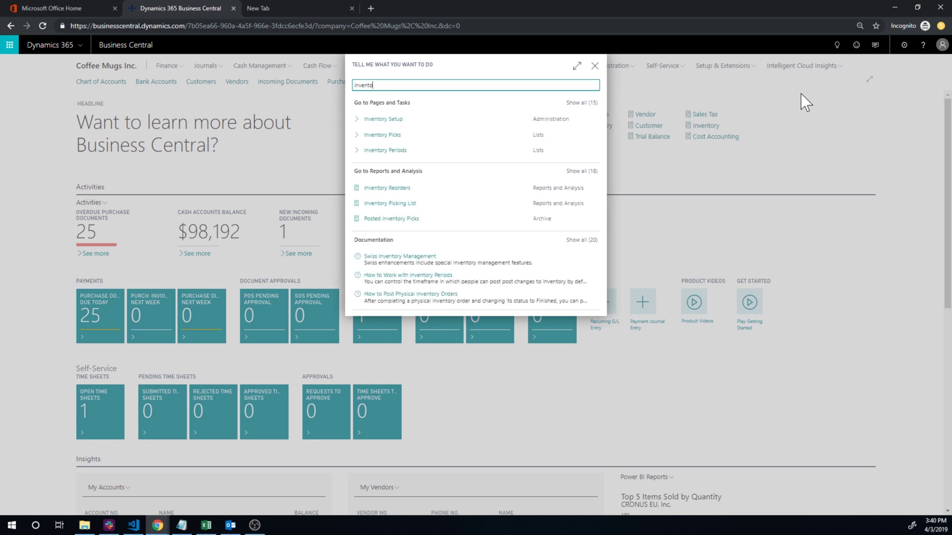
type(" post")
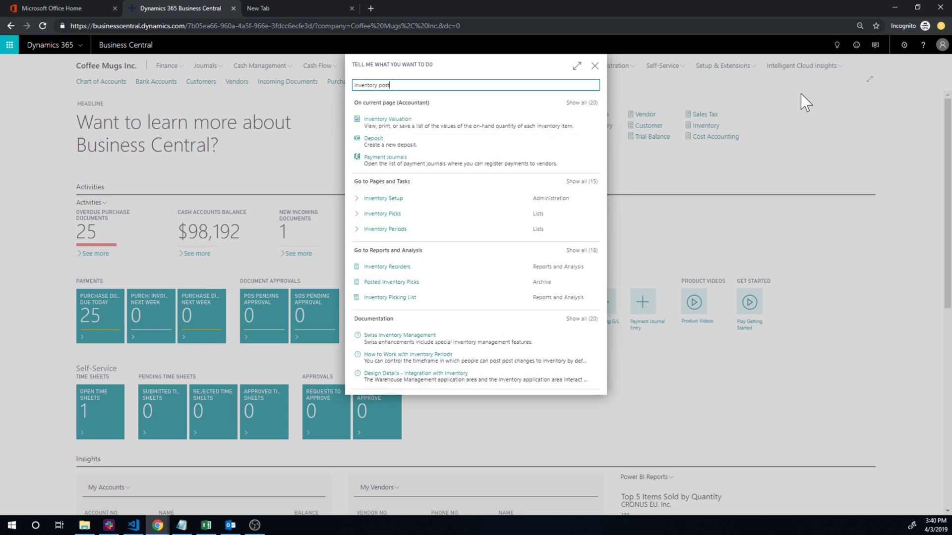
left_click(381, 163)
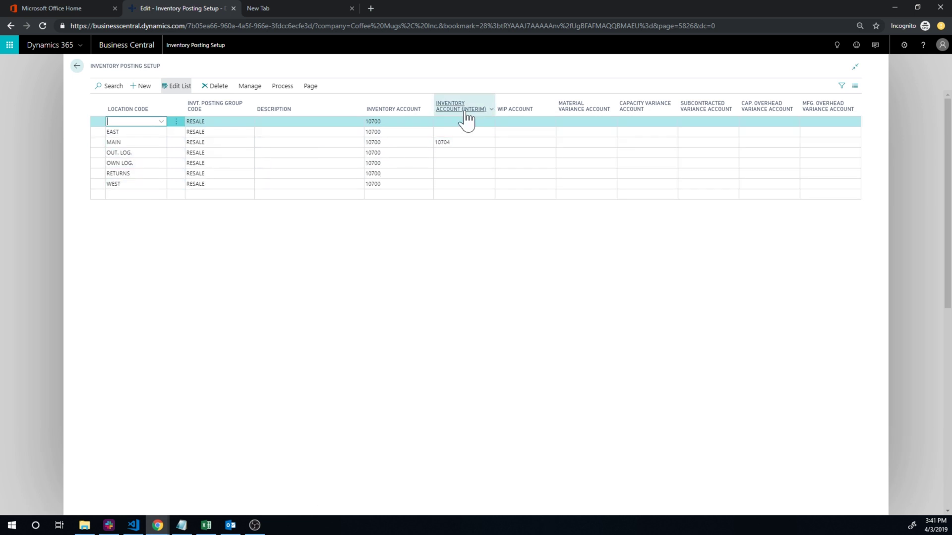
mouse_move(466, 118)
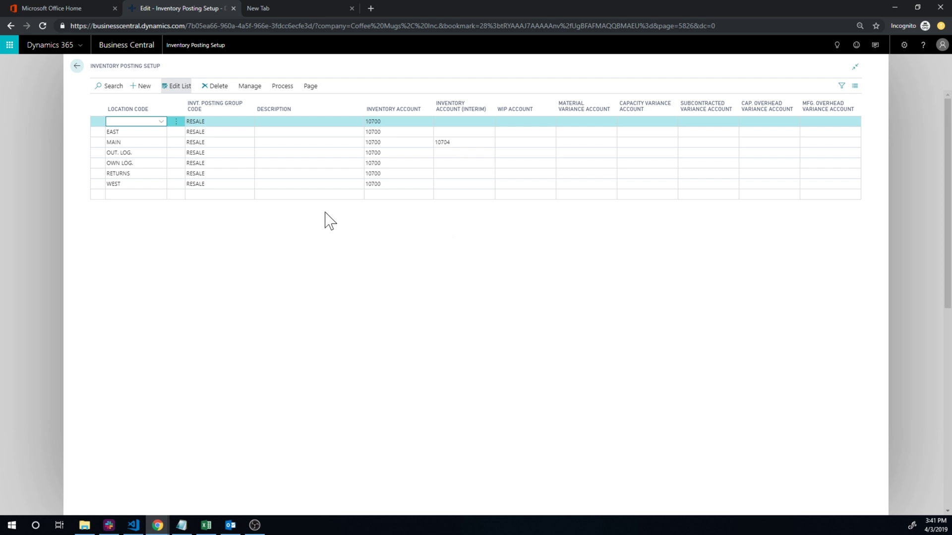
left_click(78, 70)
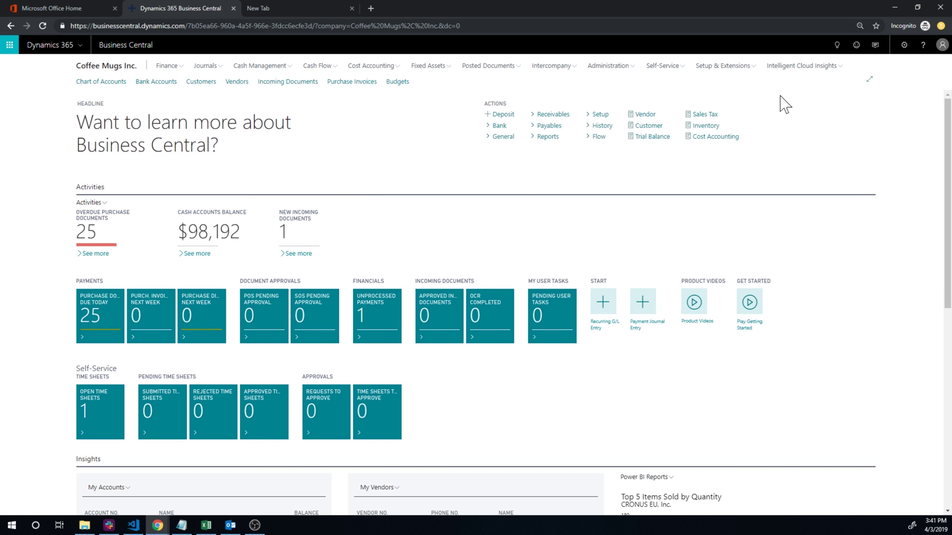
Step: Switch on Expected Cost Posting to G/L in Inventory Setup, confirming the prompt, and go home
left_click(837, 45)
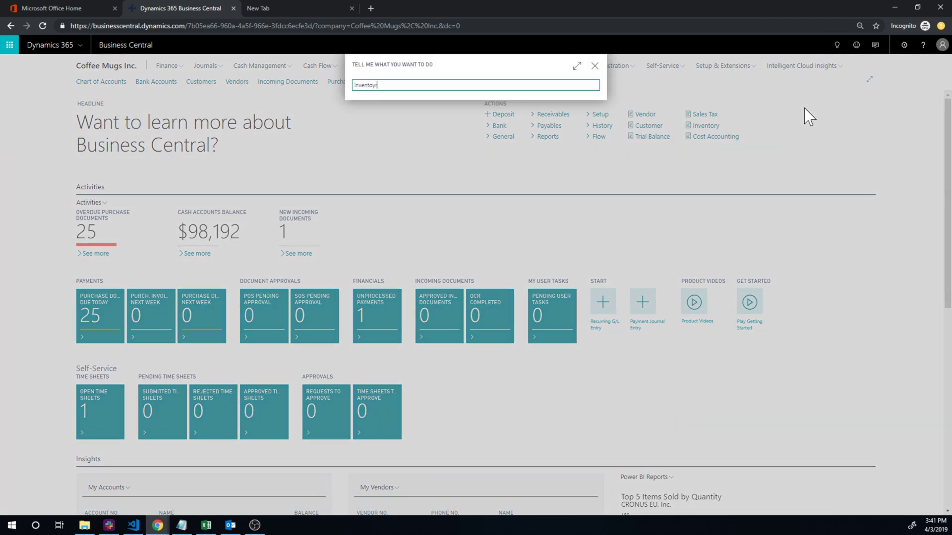
type("inventoy")
key("BackSpace")
type("ry set")
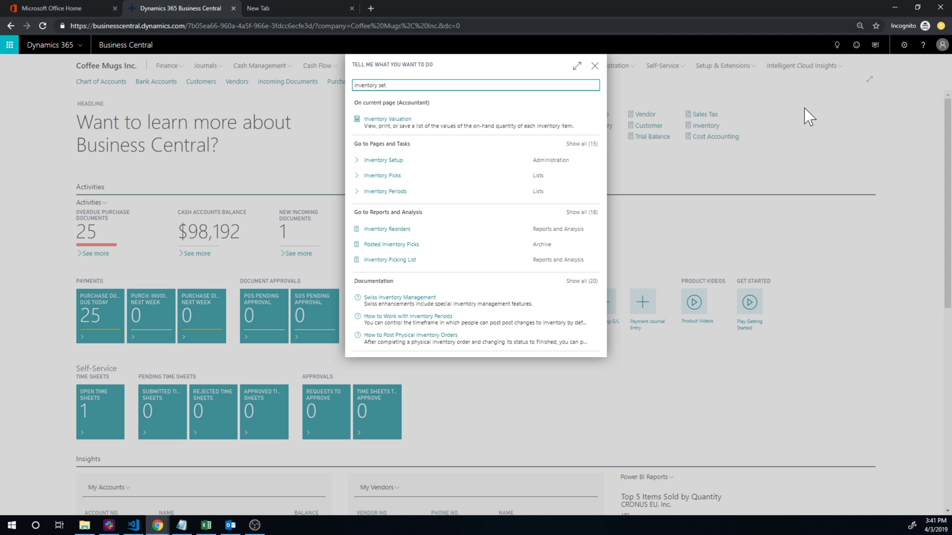
left_click(403, 206)
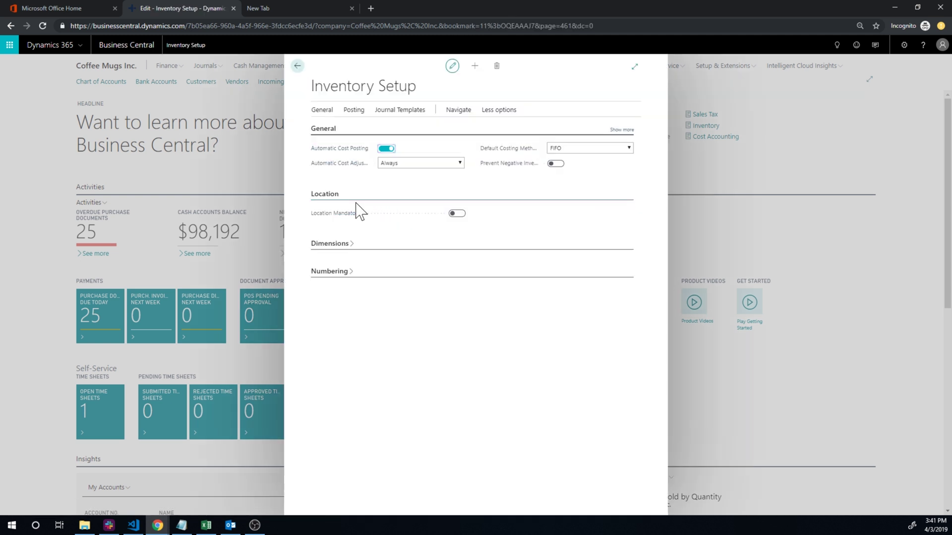
left_click(621, 130)
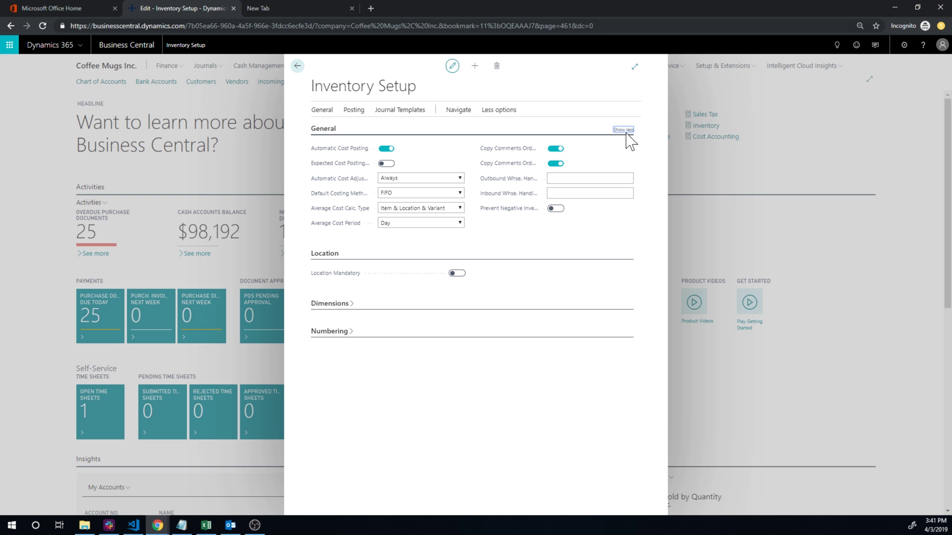
left_click(386, 164)
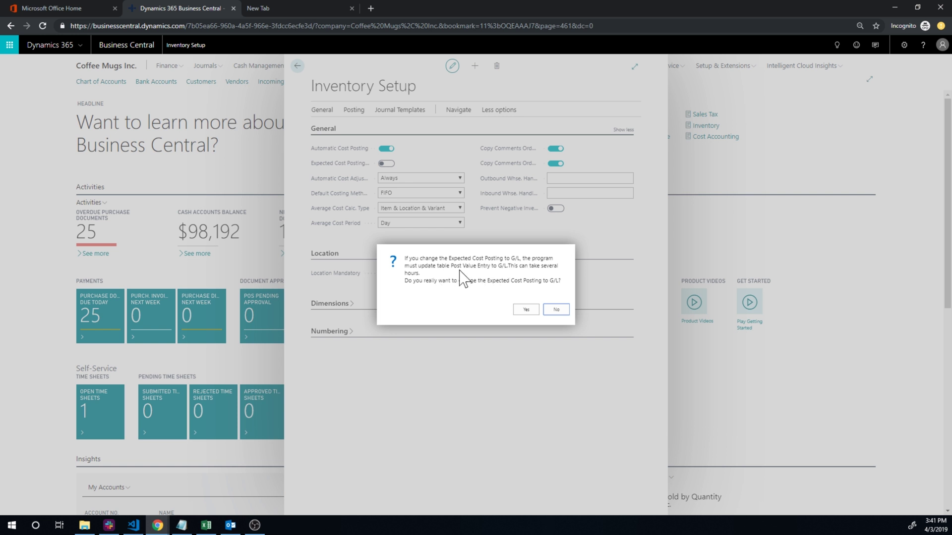
left_click(527, 309)
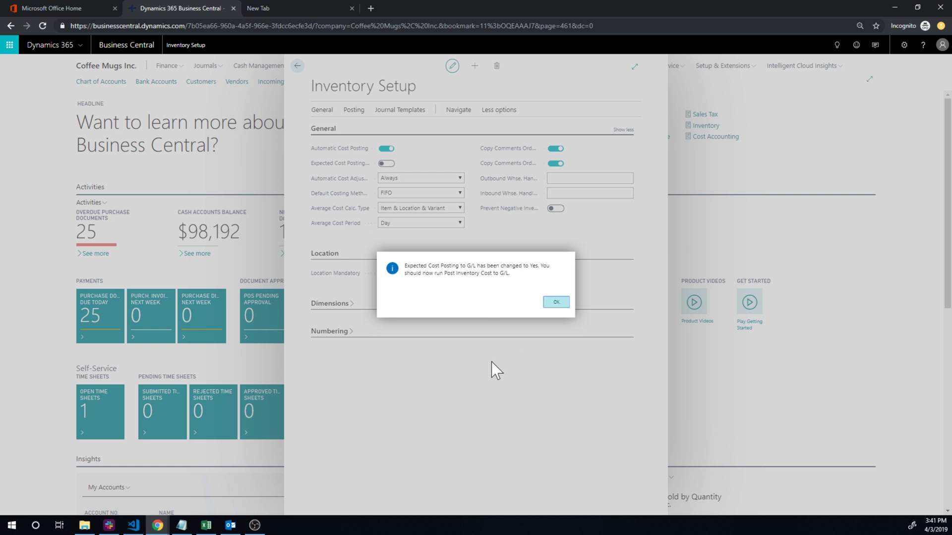
left_click(554, 302)
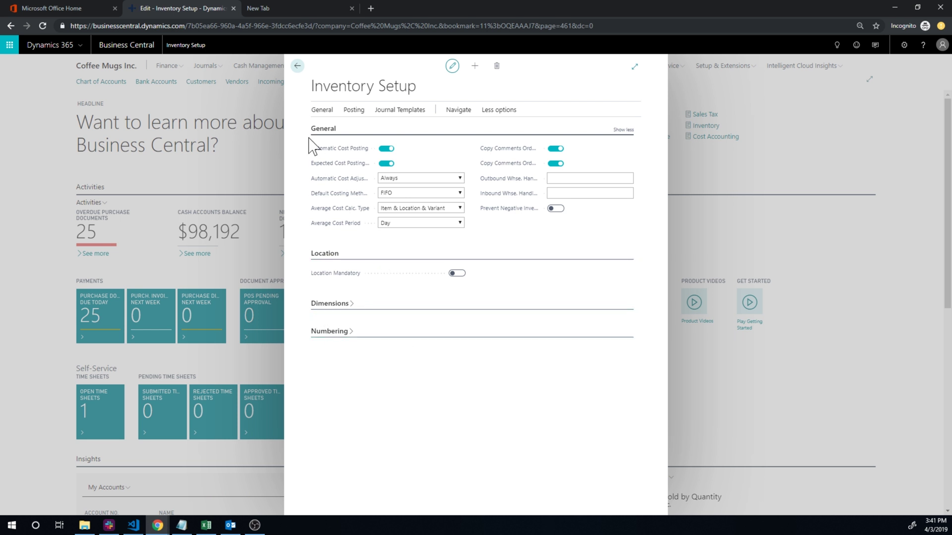
left_click(297, 66)
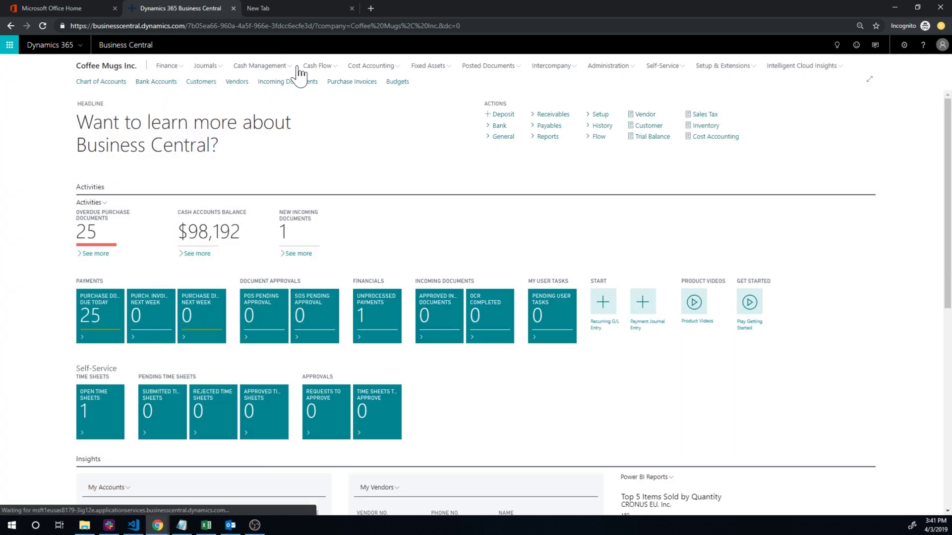
Step: Start a new purchase order for vendor Fabrikam, Inc
left_click(837, 45)
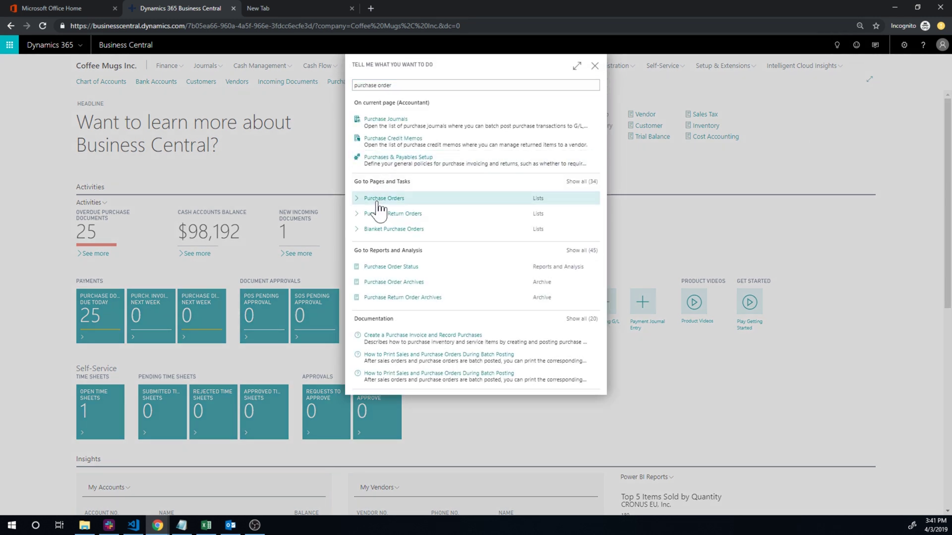
left_click(378, 201)
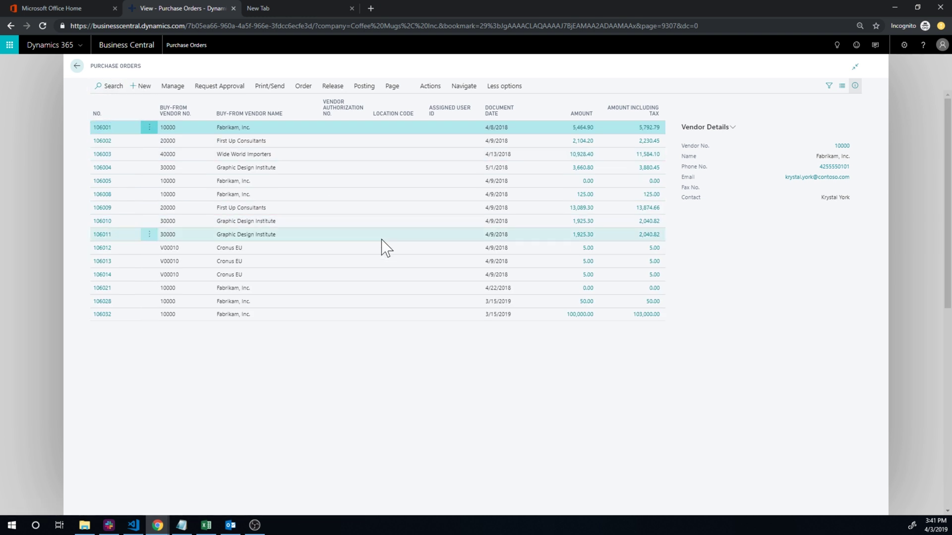
key("alt+n")
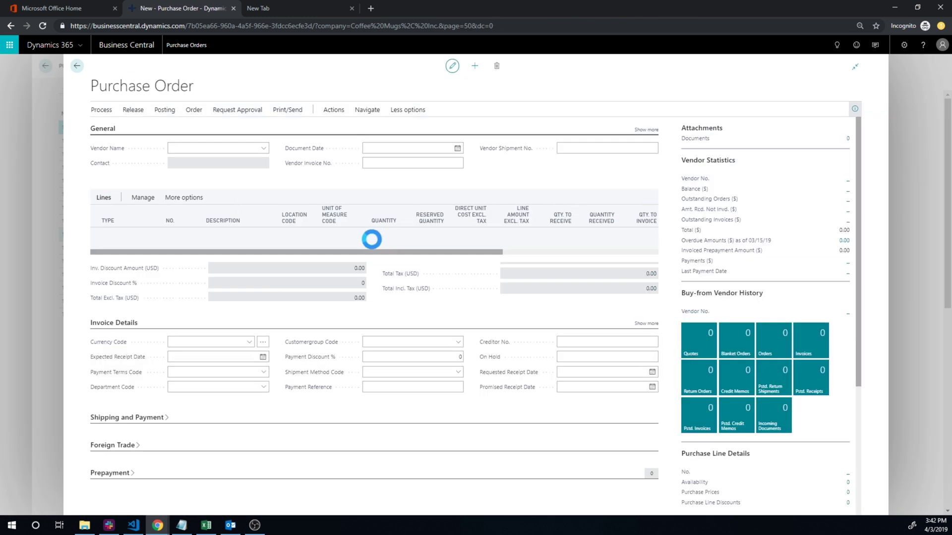
left_click(264, 148)
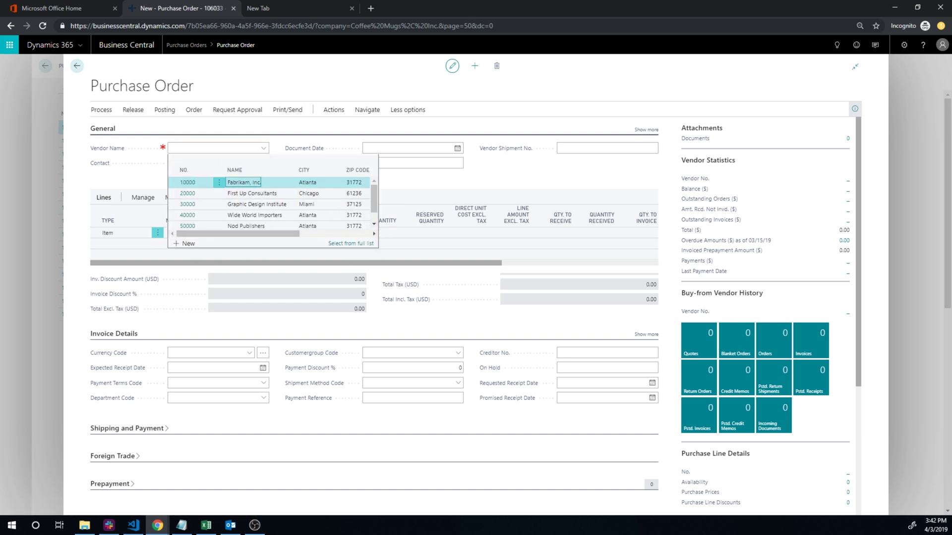
key("Return")
Step: Add a line for item 1014 Spring Coffee Mug at location MAIN, quantity 500
left_click(184, 251)
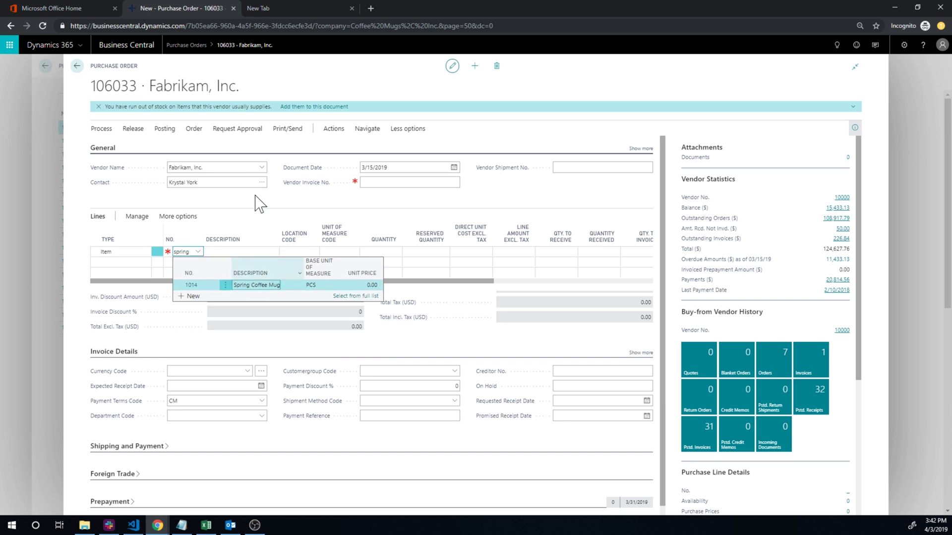
key("Return")
left_click(312, 254)
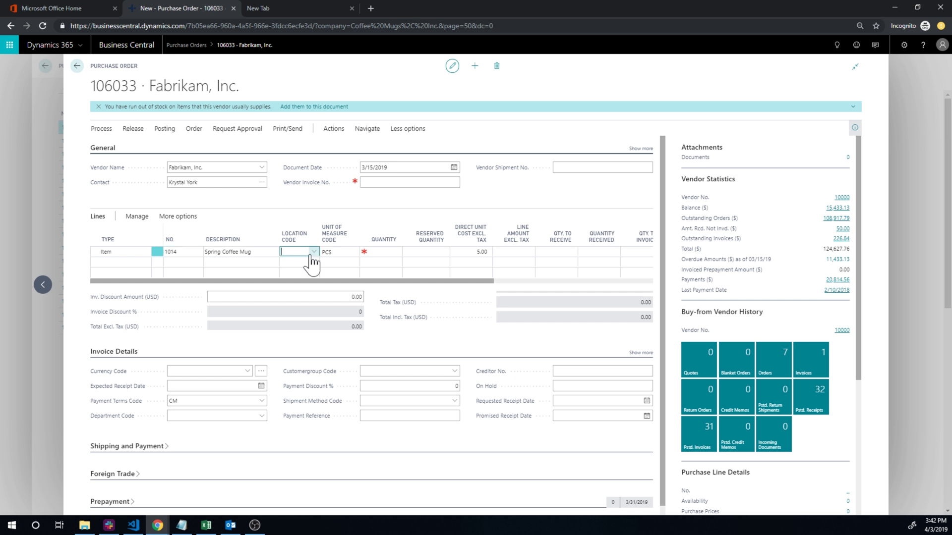
type("main")
key("Tab")
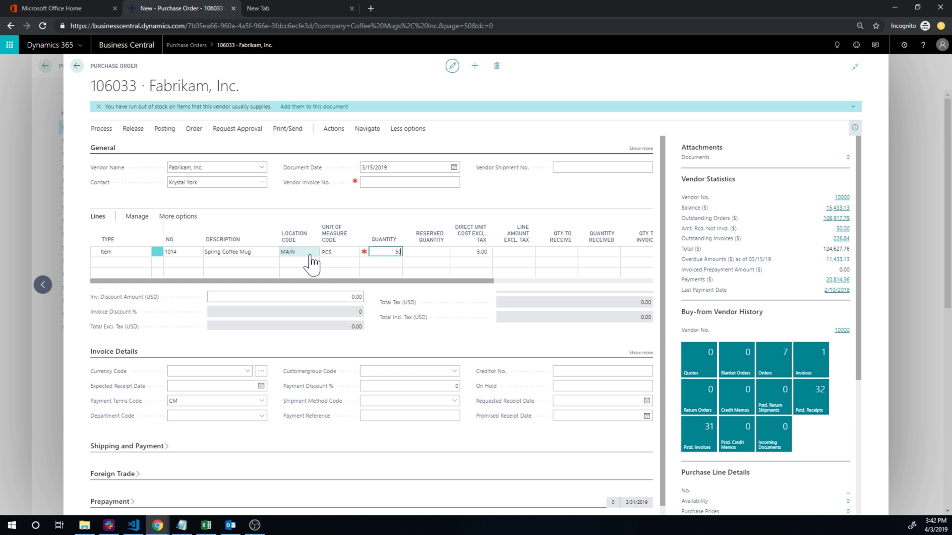
key("Tab")
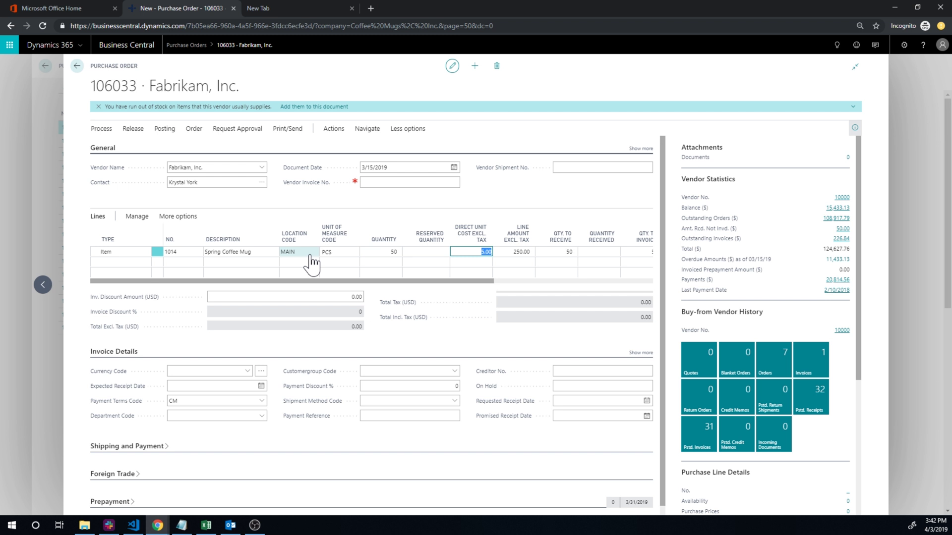
key("shift+Tab")
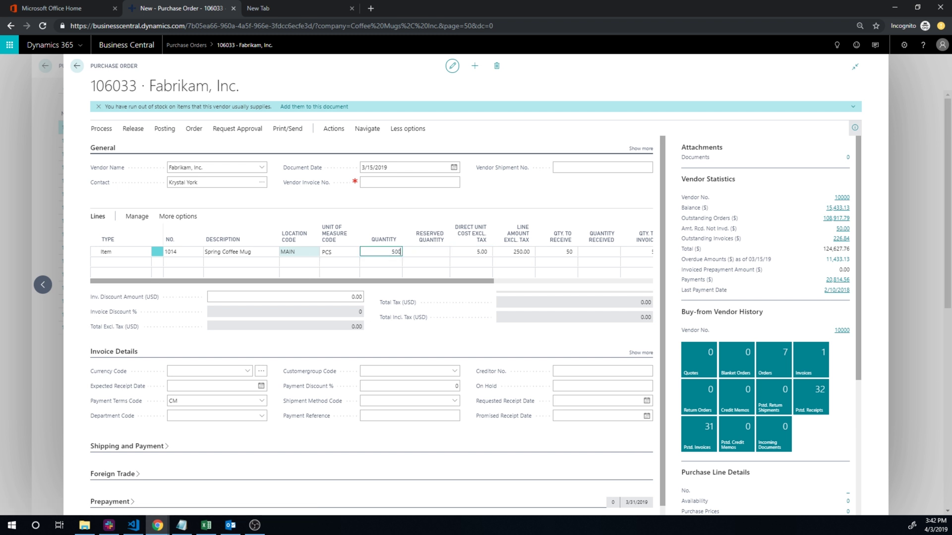
type("500")
key("Tab")
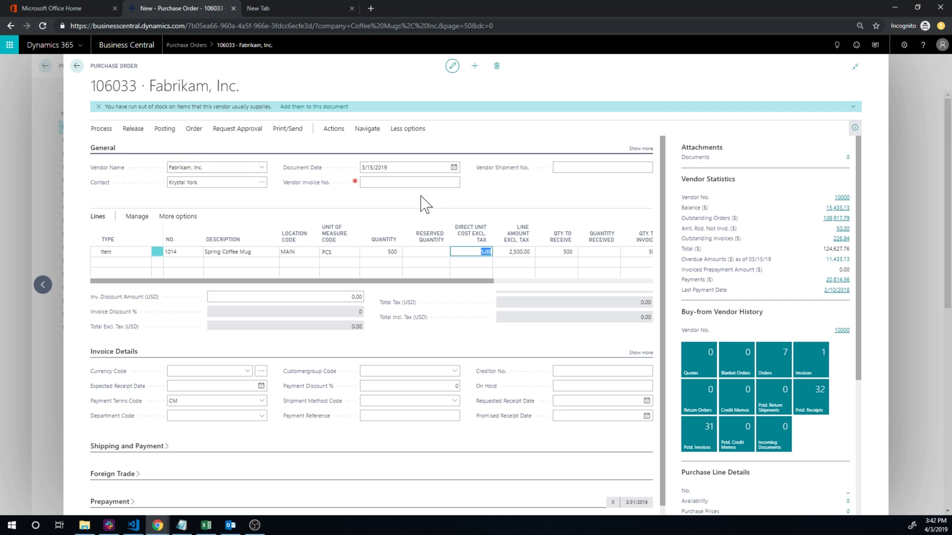
Step: Set the order's posting date to today, 4/3/2019
left_click(642, 148)
key("shift+Tab")
key("shift+Tab")
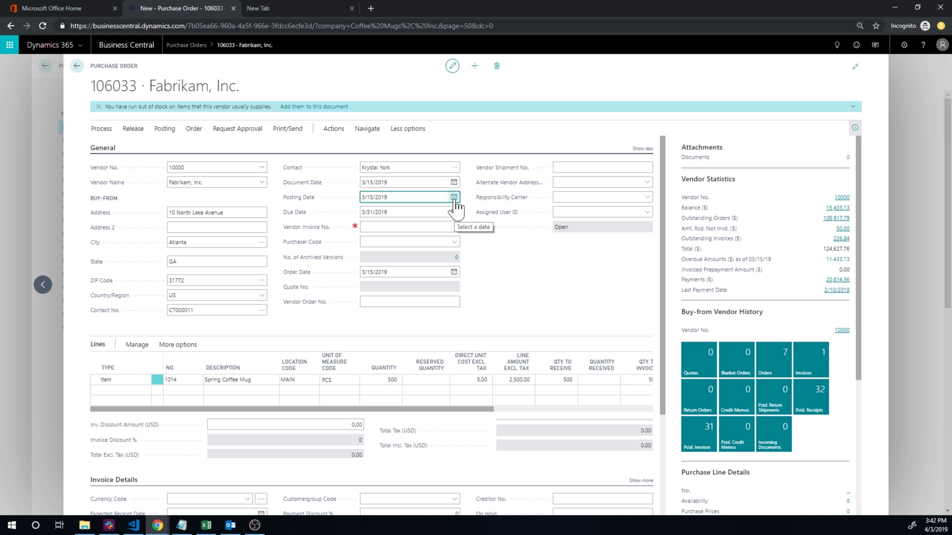
key("shift+Left")
key("shift+Left")
key("shift+Left")
type("t")
key("Tab")
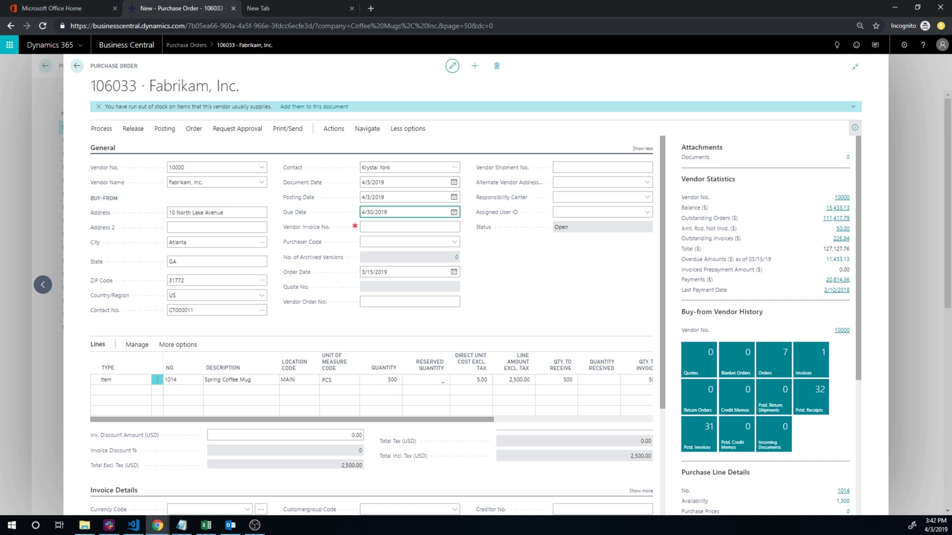
left_click(333, 133)
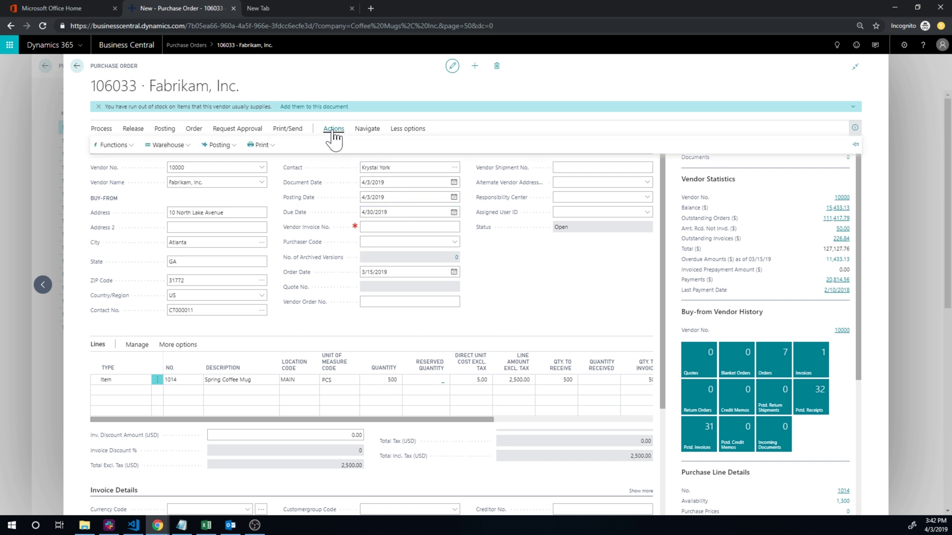
left_click(219, 146)
Step: Try posting the order's receipt and dismiss the missing interim account error
left_click(217, 161)
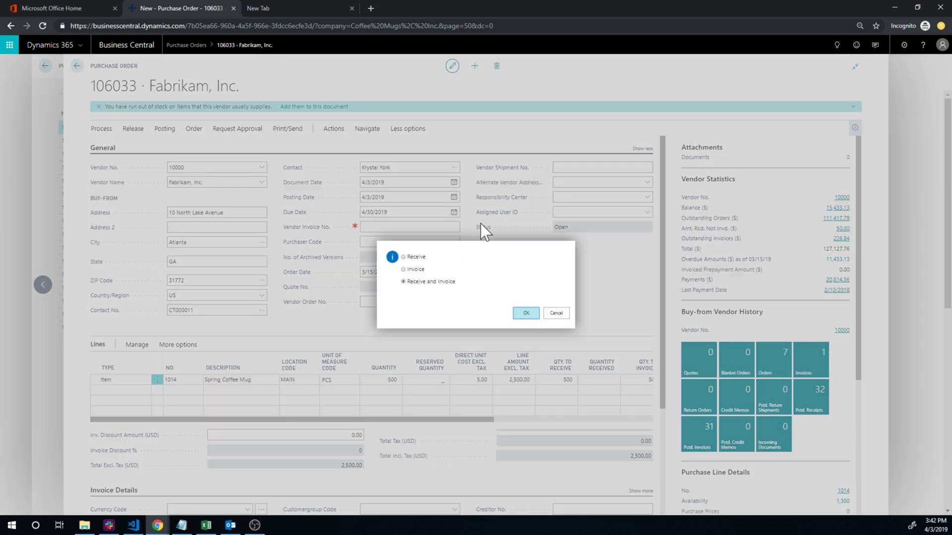
left_click(404, 258)
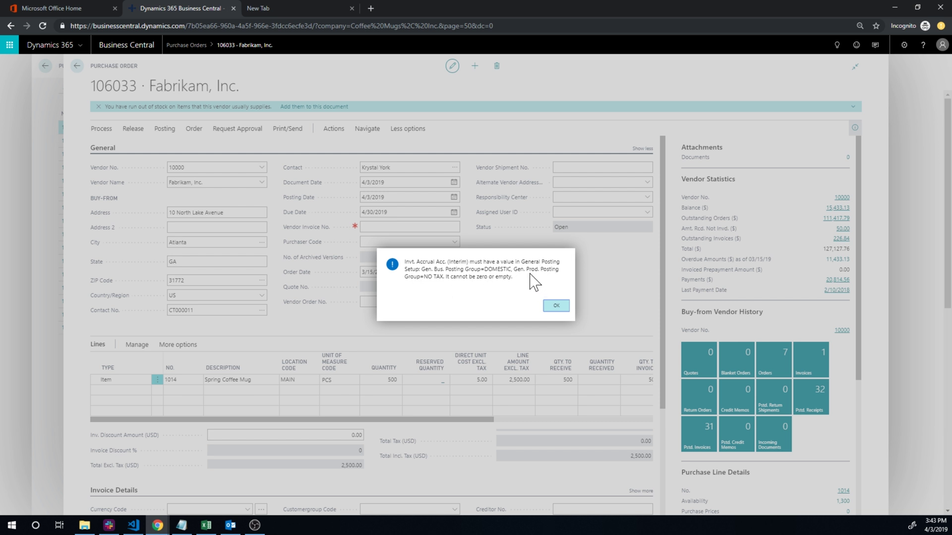
key("Return")
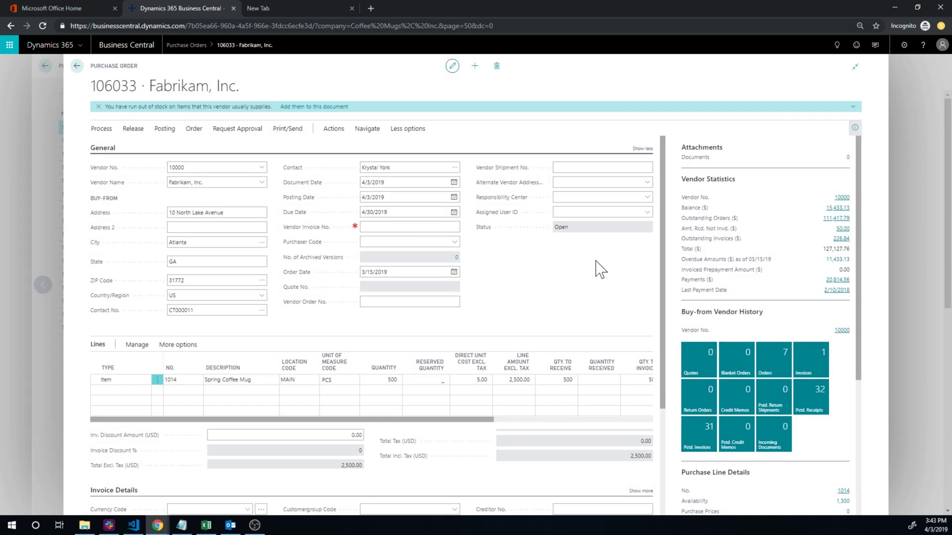
Step: Search 'gen' in Tell Me and open General Posting Setup
key("alt+q")
type("gen. post setup")
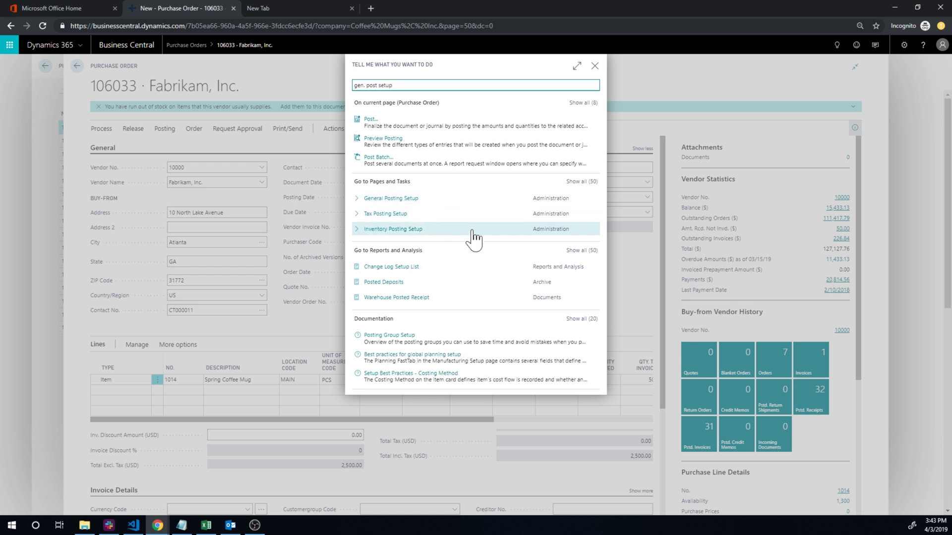
left_click(396, 198)
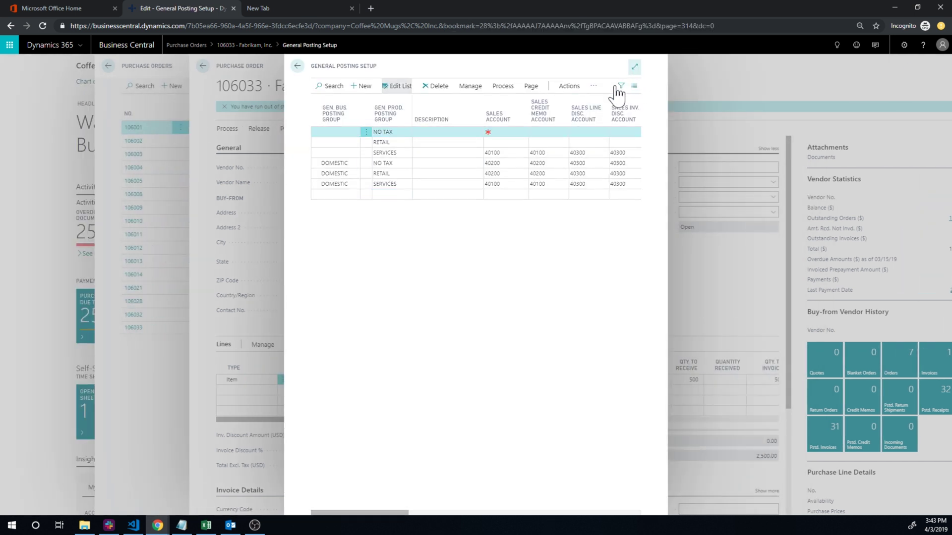
Step: Expand the page and step through the DOMESTIC / NO TAX accounts 10701, 10702, 10703
left_click(634, 66)
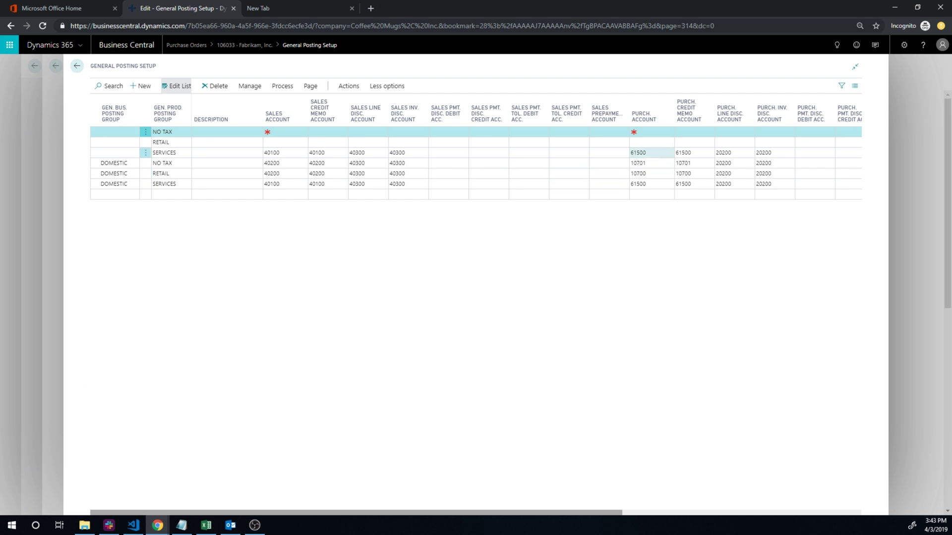
left_click(649, 163)
key("Tab")
key("Tab")
key("Tab")
key("Tab")
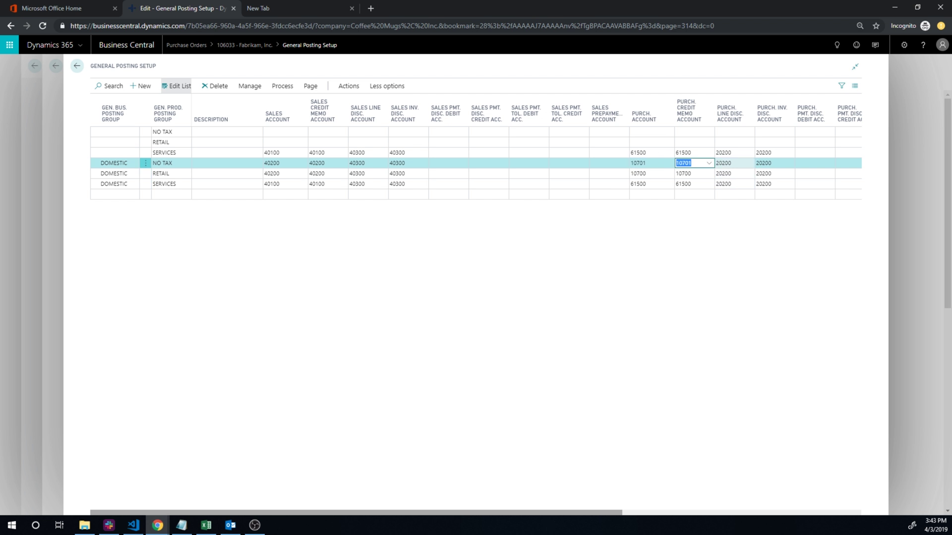
key("Tab")
key("Tab")
key("Tab")
key("Tab")
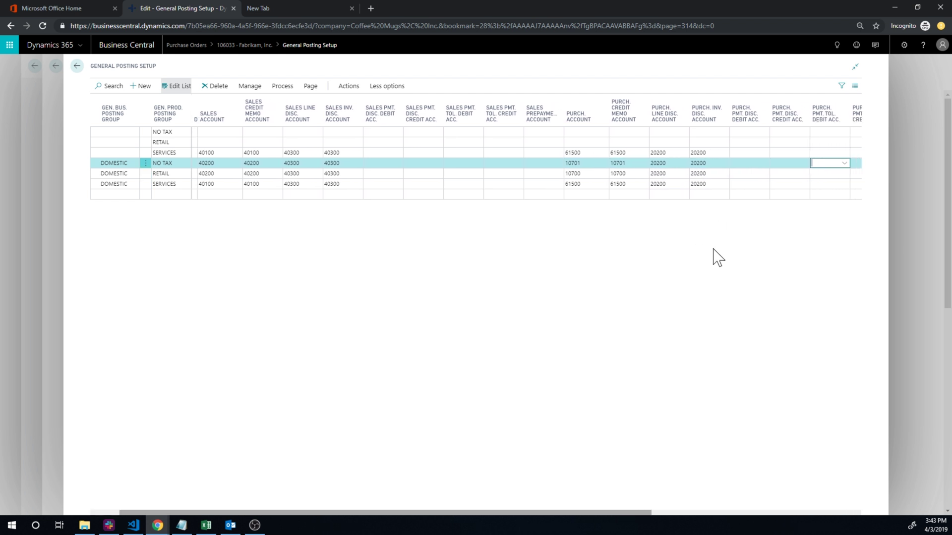
key("Tab")
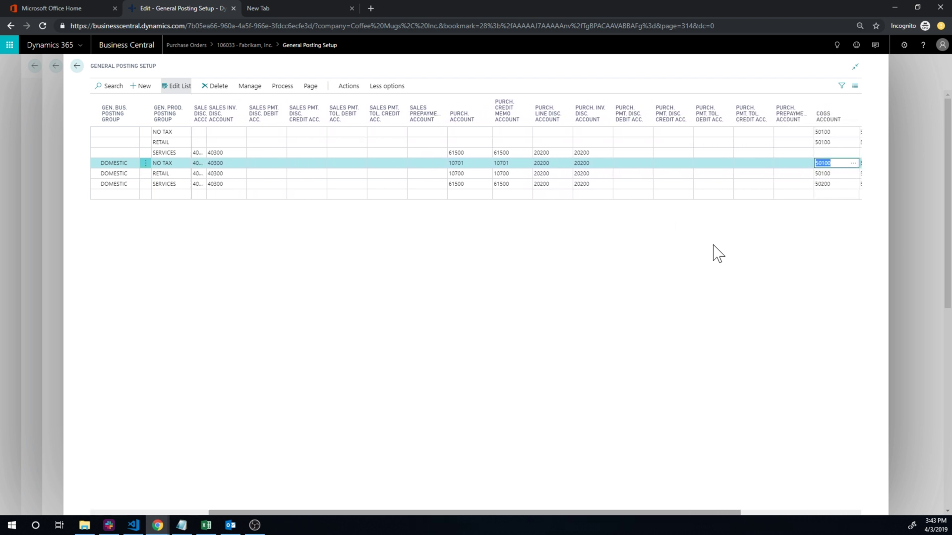
key("Tab")
key("Tab")
key("Tab")
key("Tab")
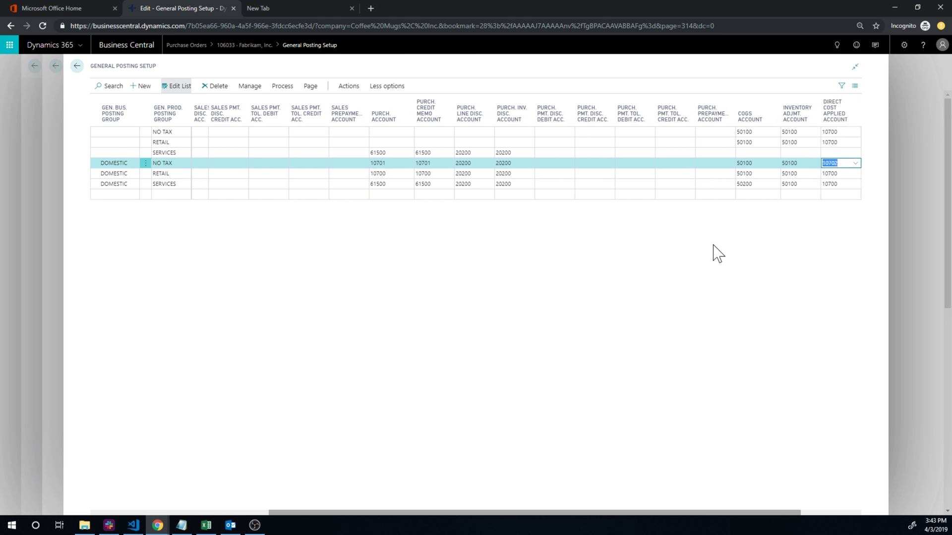
key("Tab")
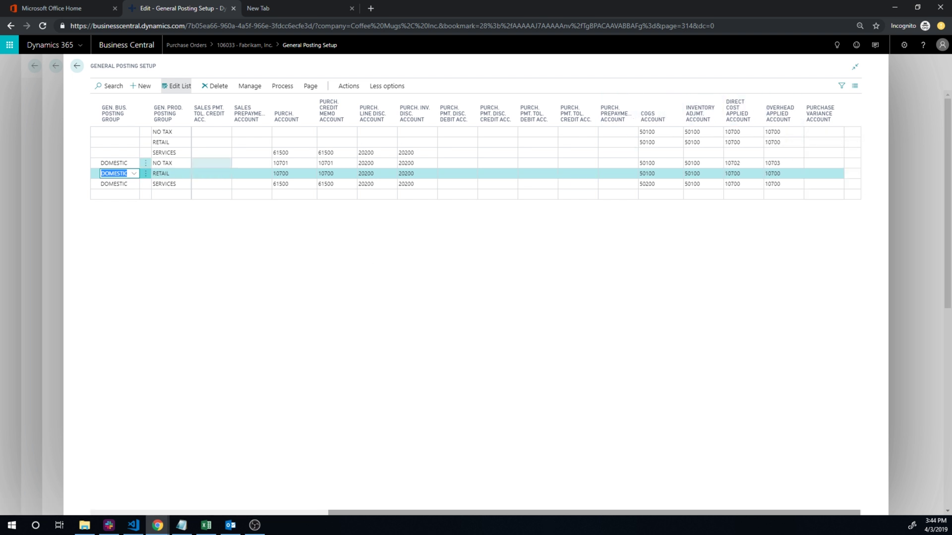
left_click(367, 162)
key("shift+Tab")
key("shift+Tab")
key("shift+Tab")
key("shift+Tab")
key("shift+Tab")
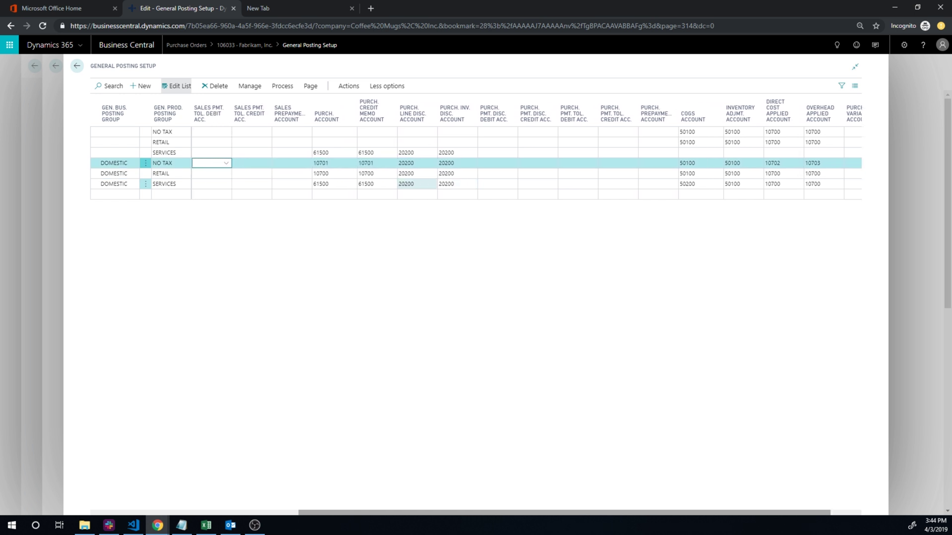
key("shift+Tab")
key("shift+Tab")
key("shift+Tab")
key("shift+Tab")
key("shift+Tab")
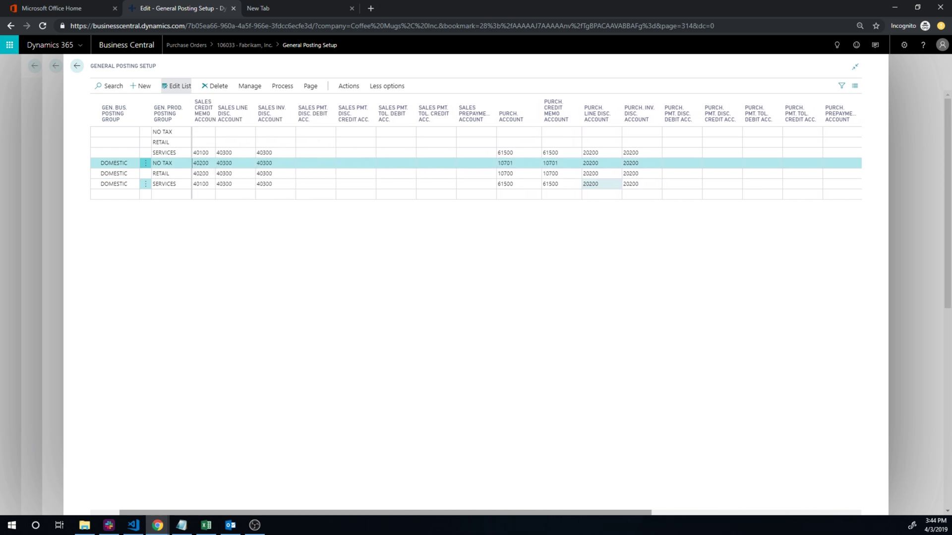
key("shift+Tab")
key("shift+Tab")
key("shift+Tab")
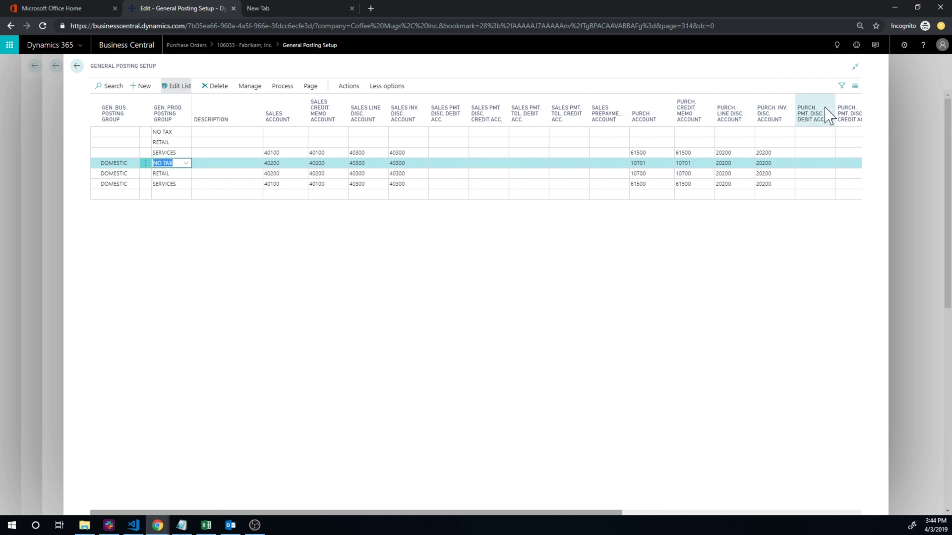
Step: Via Personalize, drag Invt. Accrual Acc. (Interim) and COGS Account (Interim) fields onto the list
left_click(905, 45)
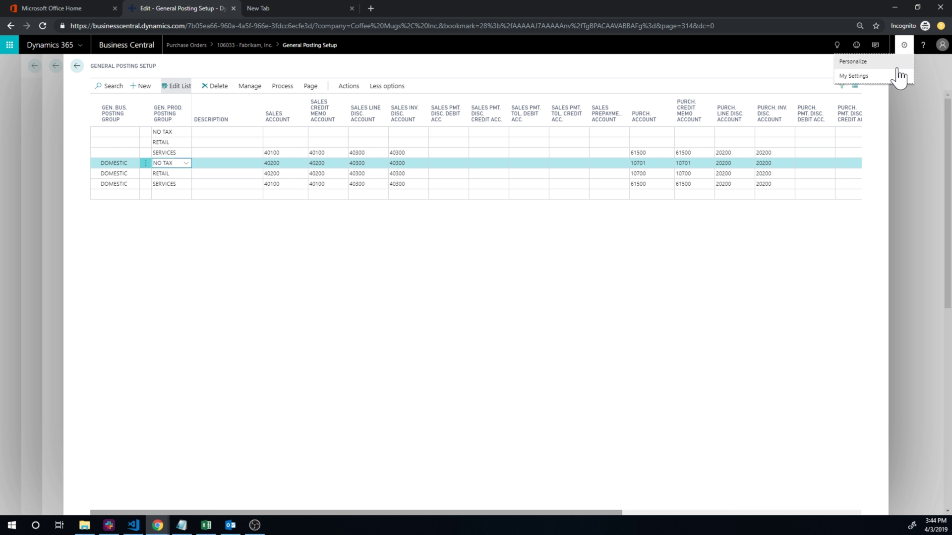
left_click(858, 61)
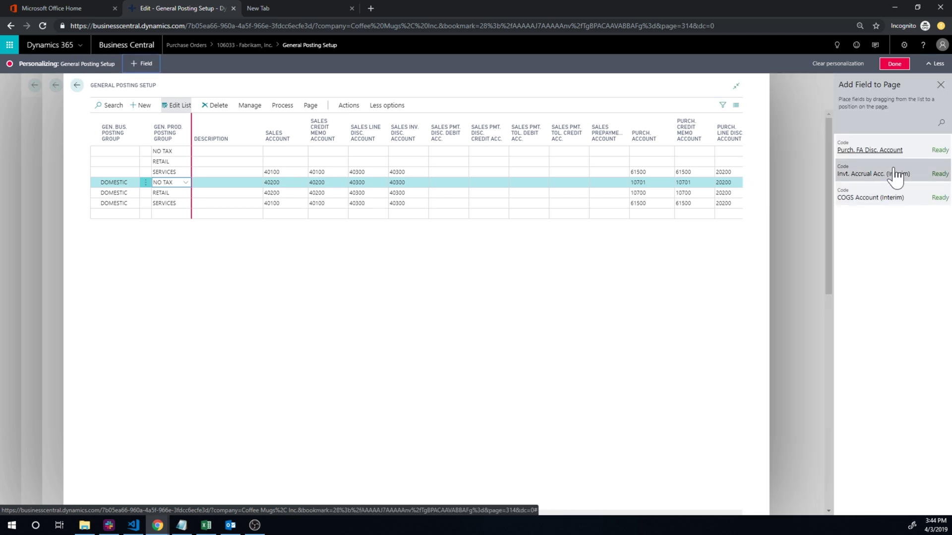
mouse_move(896, 175)
left_mouse_down()
mouse_move(455, 186)
mouse_move(430, 139)
left_mouse_up()
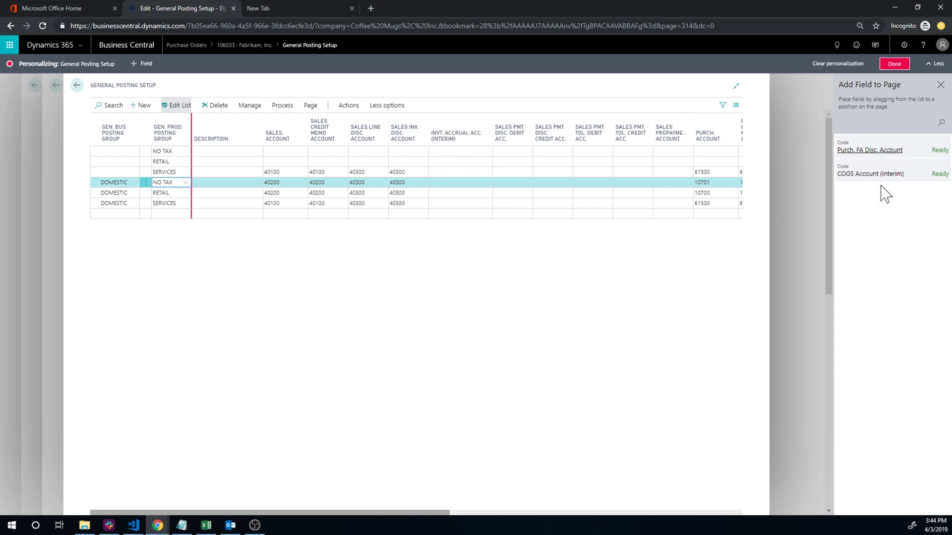
left_click_drag(893, 180, 496, 142)
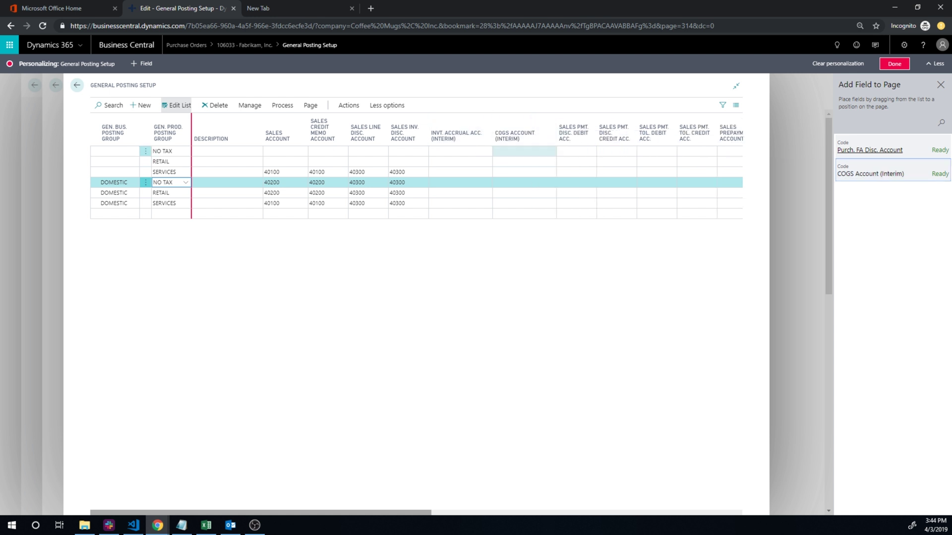
left_click(941, 84)
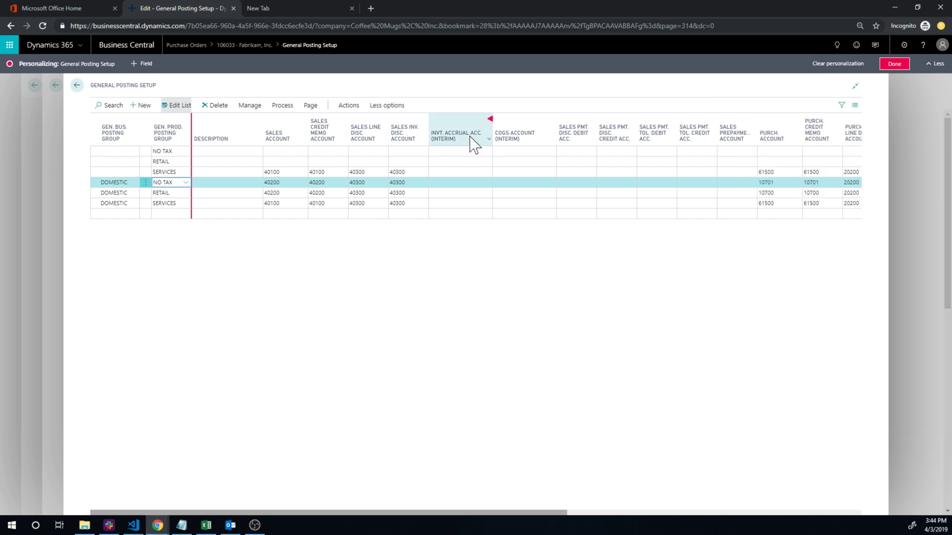
Step: Finish personalizing and pick 10704 Expected Cost for the DOMESTIC / NO TAX accrual interim account
left_click(897, 65)
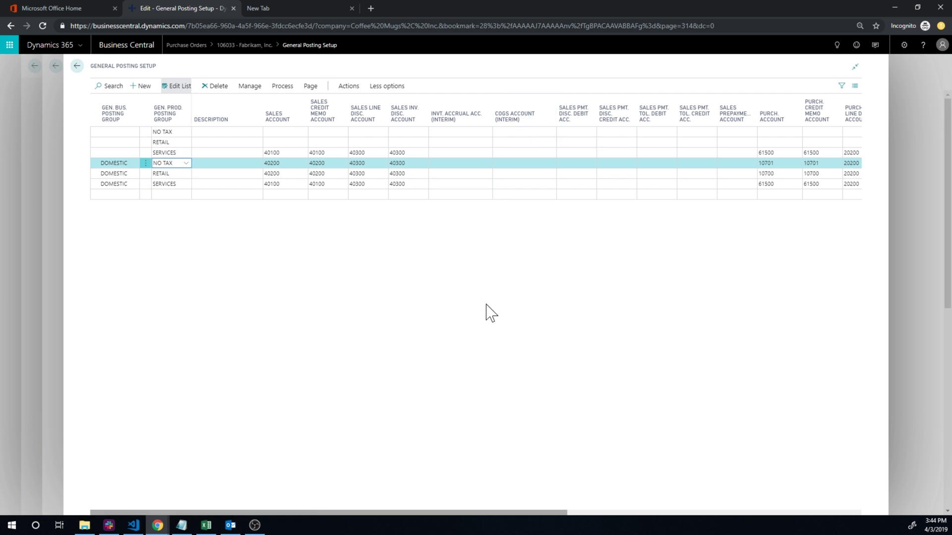
left_click(484, 163)
left_click(487, 164)
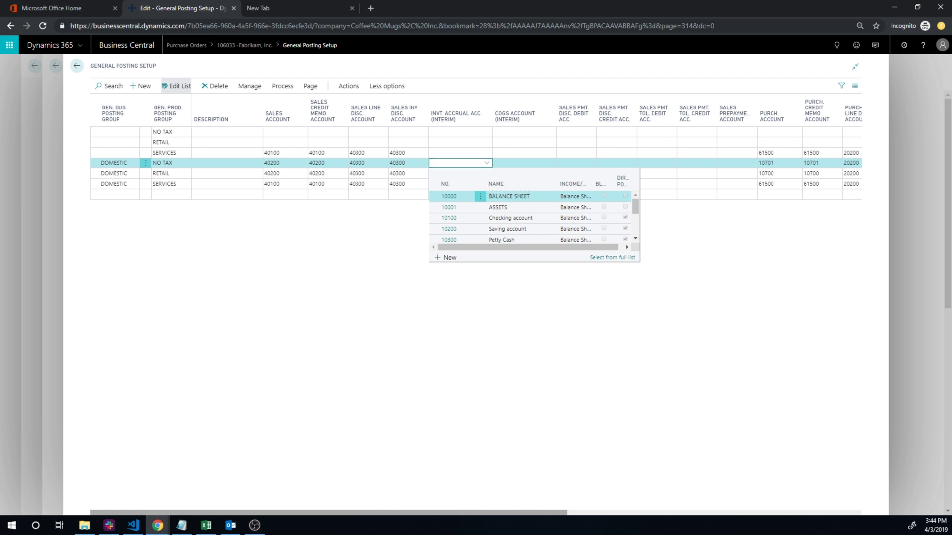
scroll(639, 228, "down", 1)
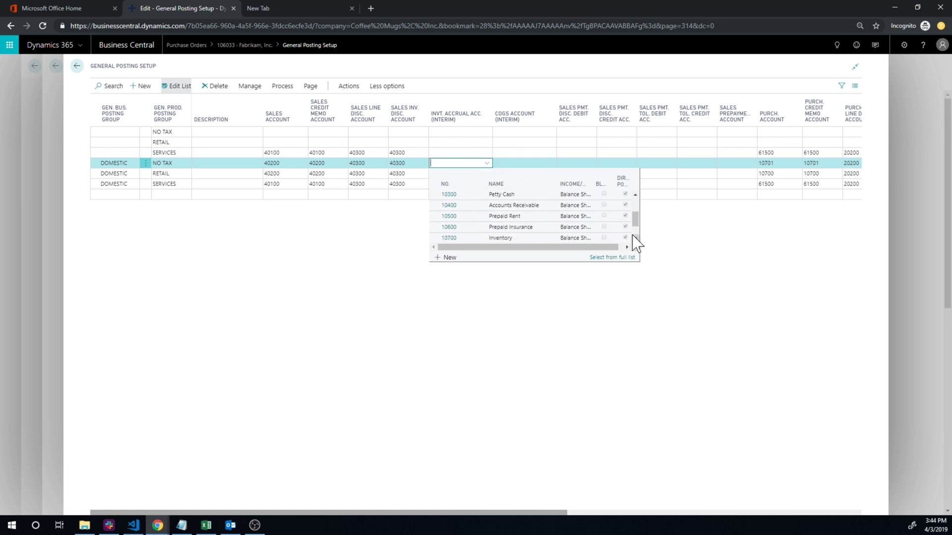
scroll(633, 232, "down", 1)
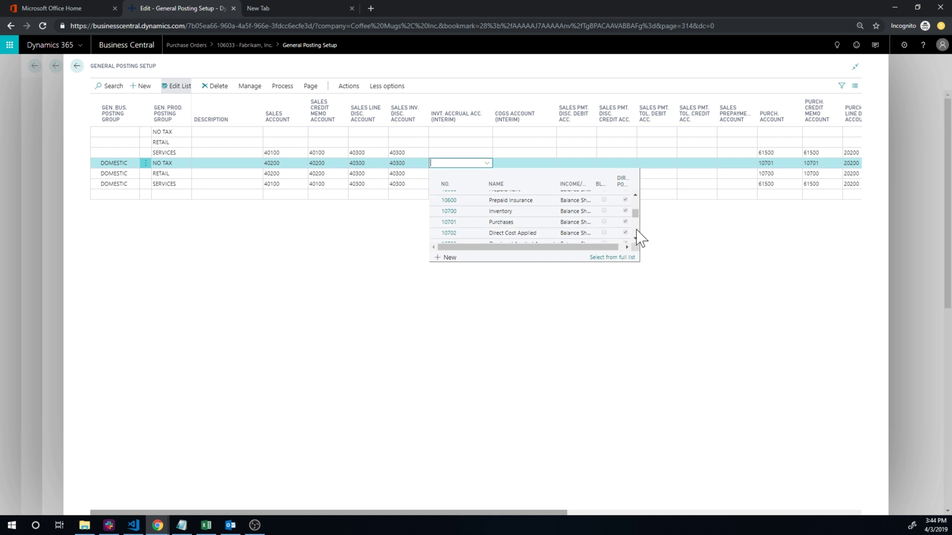
scroll(584, 223, "down", 2)
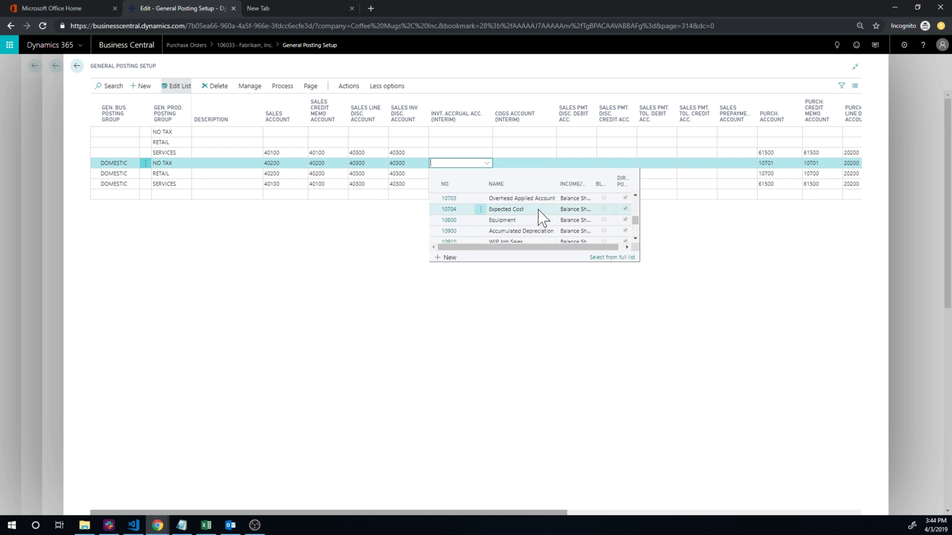
left_click(452, 210)
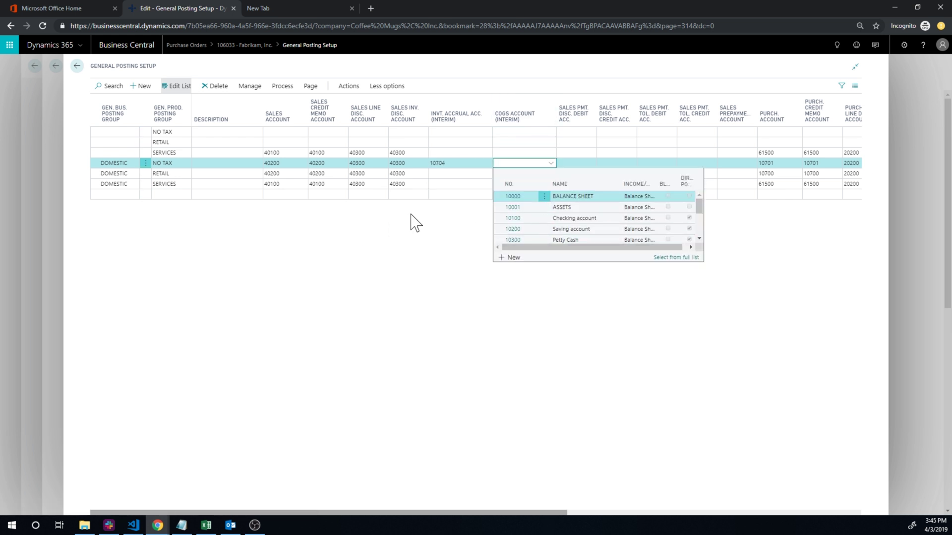
Step: From the full G/L account list, add account 50105 named COGS Interim
left_click(678, 258)
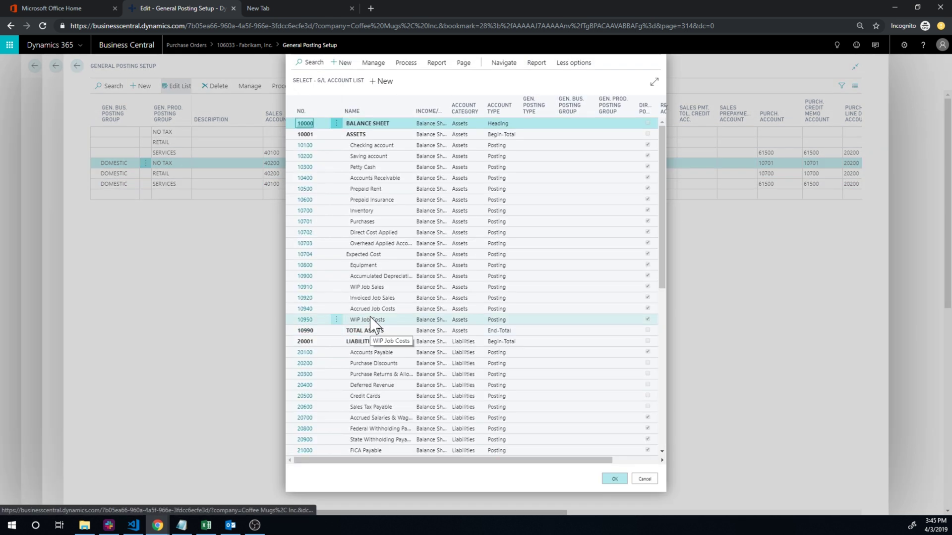
scroll(372, 321, "down", 6)
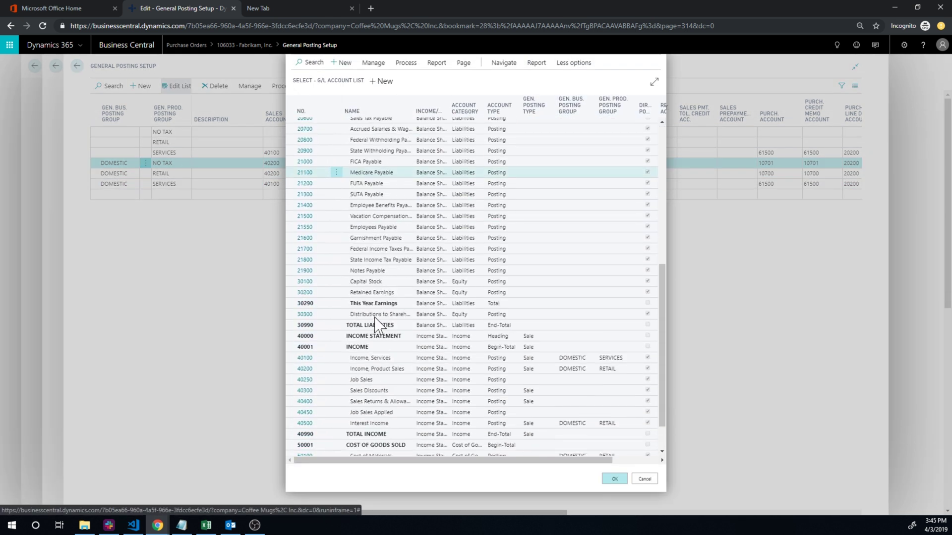
scroll(377, 323, "down", 1)
scroll(382, 332, "down", 3)
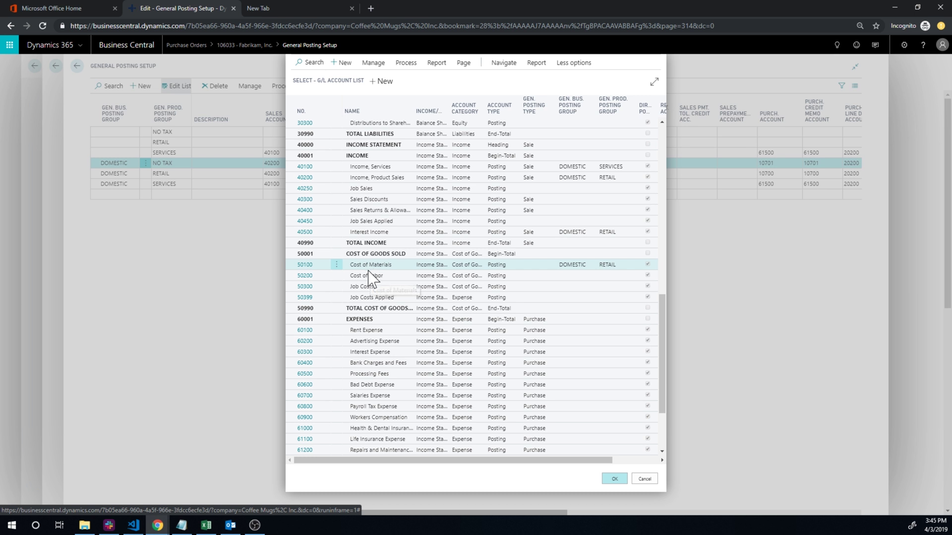
left_click(386, 83)
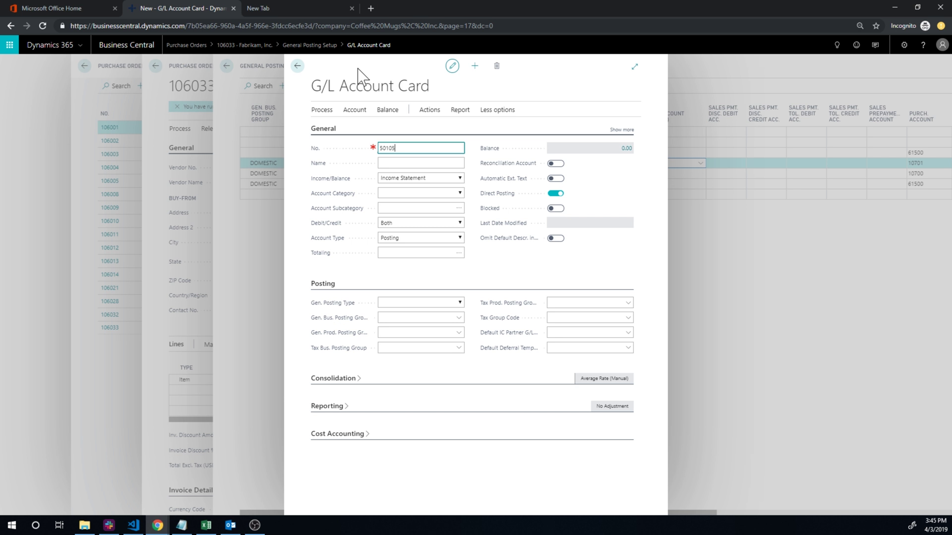
key("Tab")
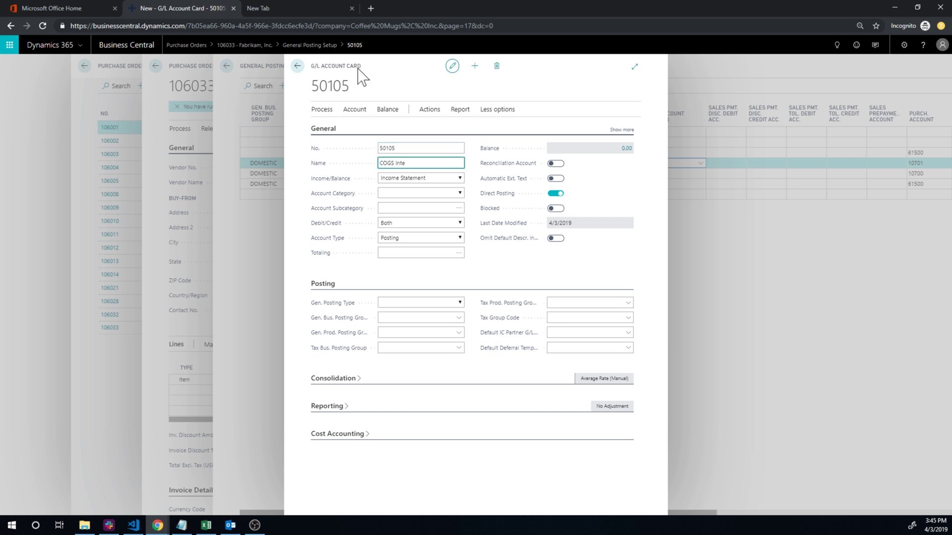
key("Tab")
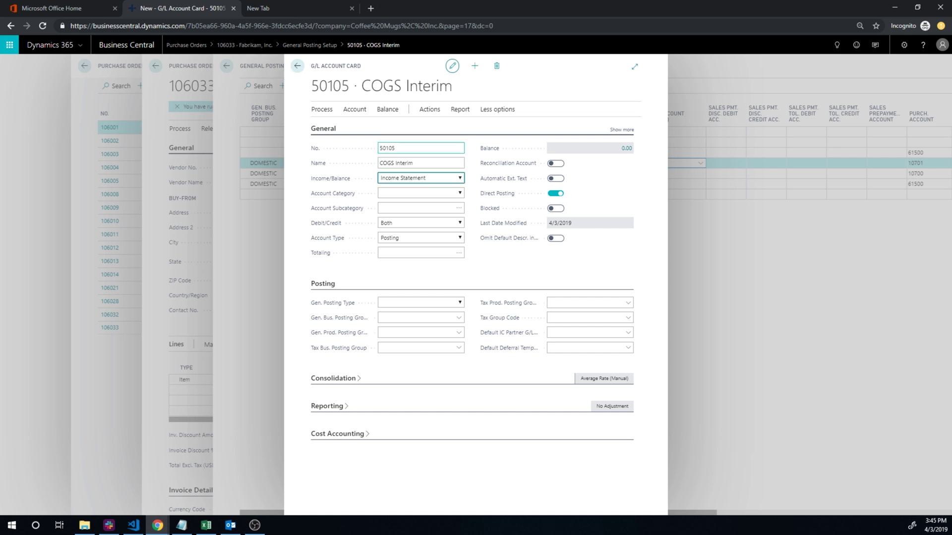
left_click(392, 148)
left_click(329, 78)
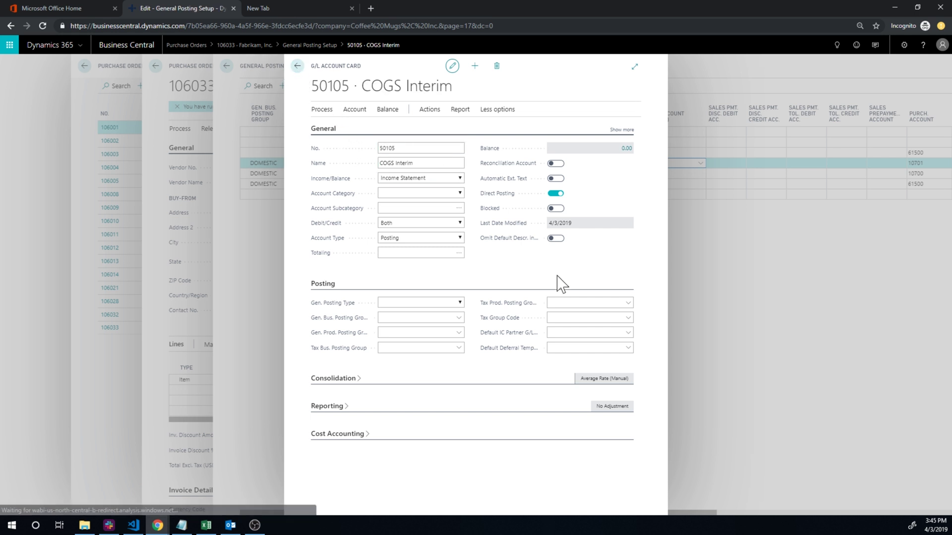
left_click(298, 67)
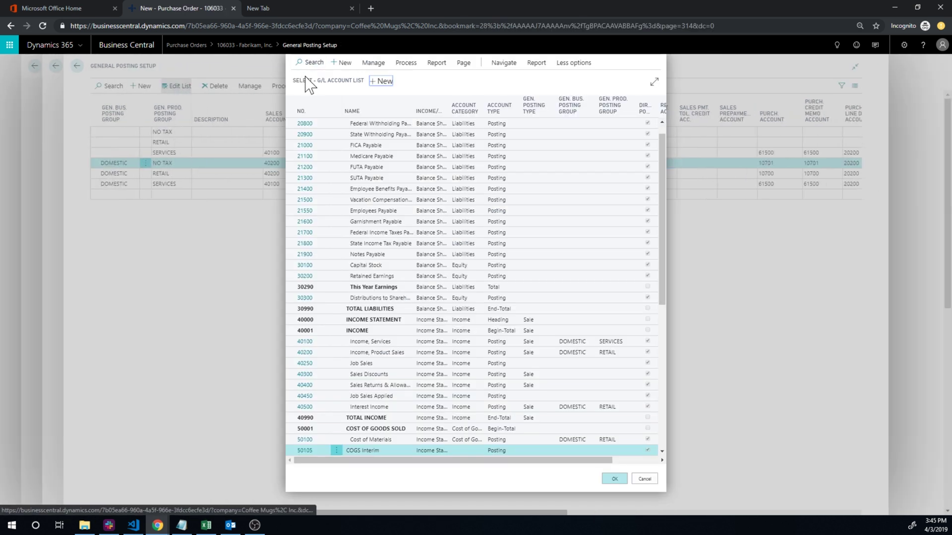
Step: Assign 50105 as the DOMESTIC / NO TAX COGS Account (Interim)
left_click(614, 479)
key("shift+Tab")
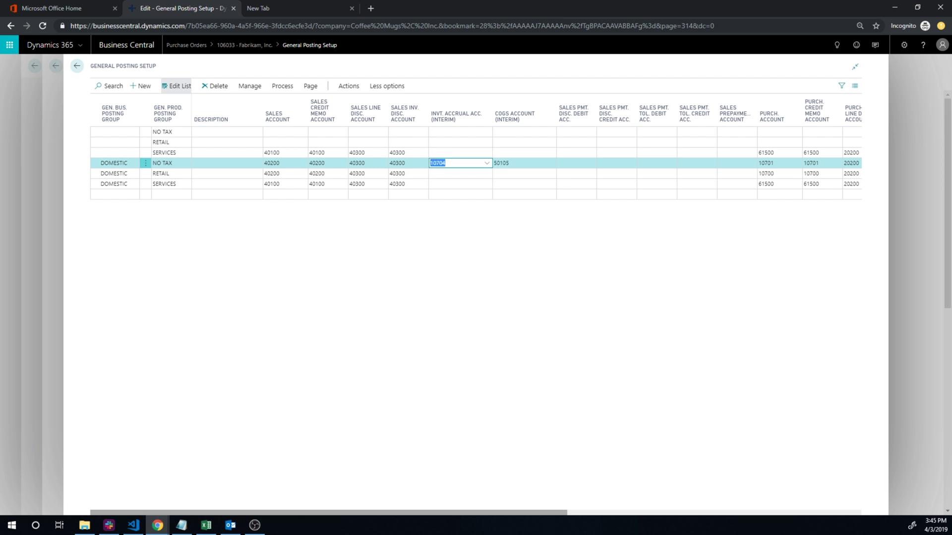
mouse_move(483, 119)
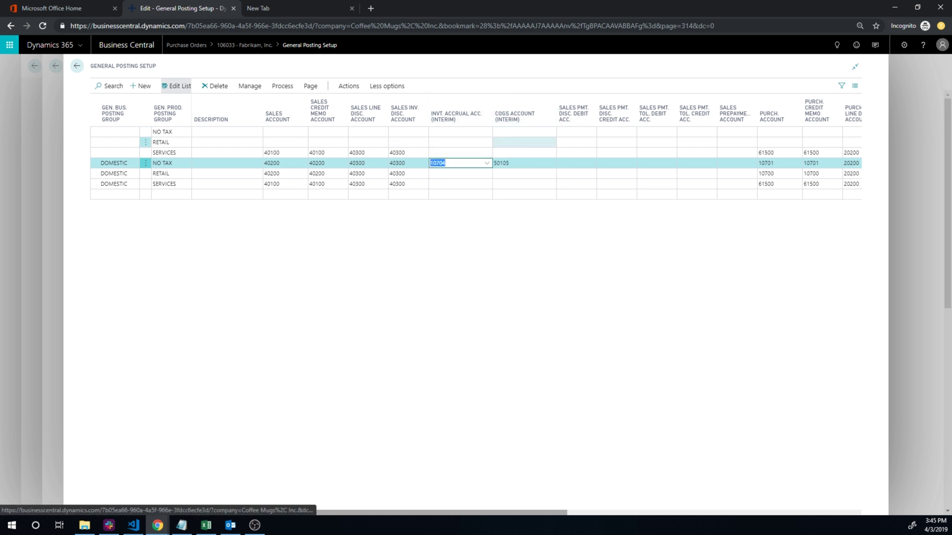
left_click(495, 173)
left_click(459, 163)
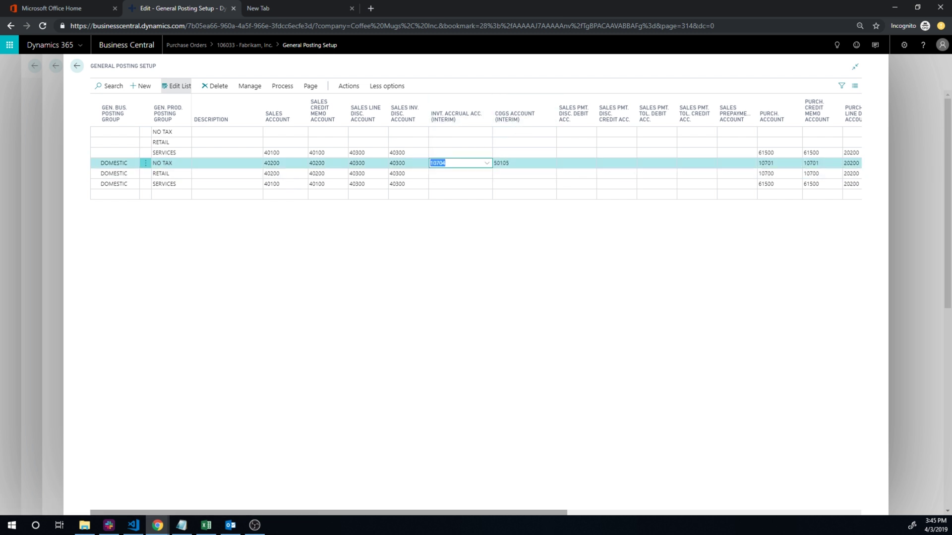
left_click(487, 163)
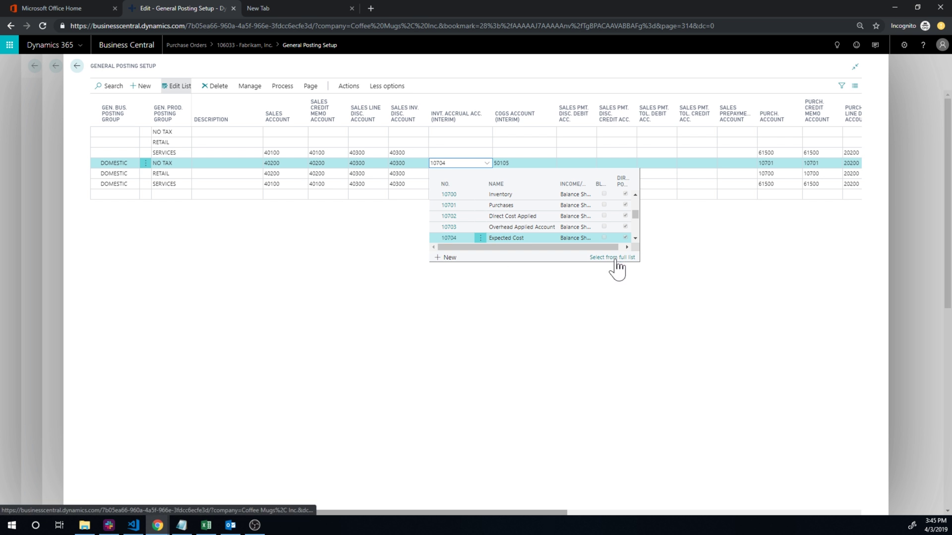
Step: Create new Balance Sheet G/L account 10705 Interim Inv. Accrual
left_click(613, 257)
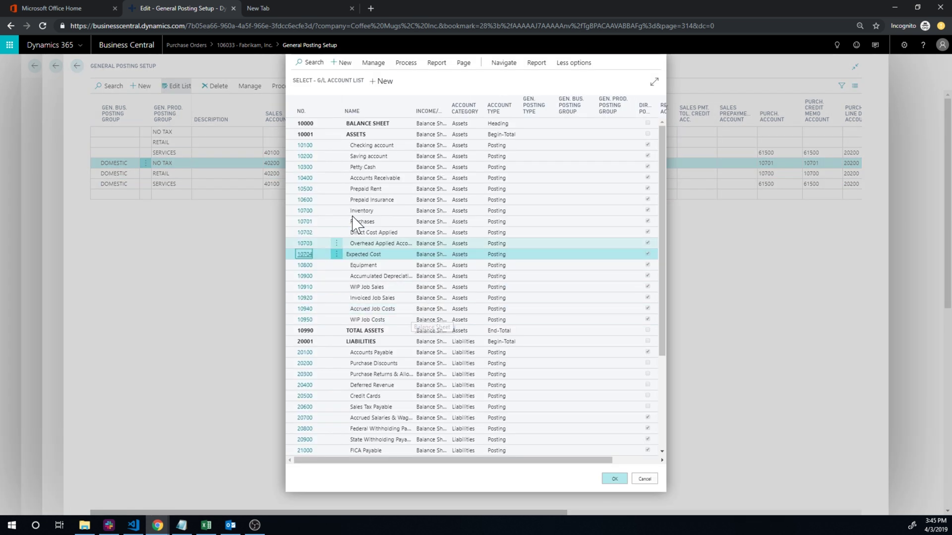
left_click(376, 85)
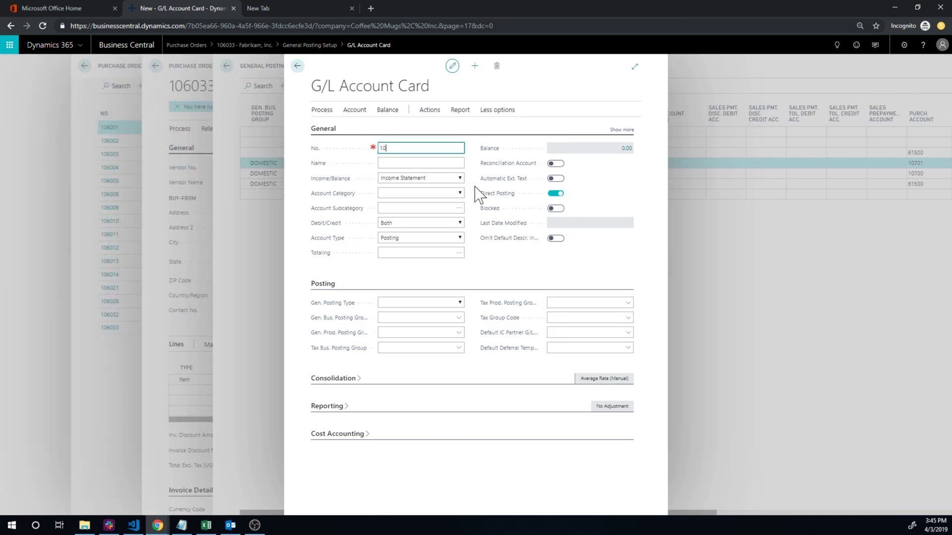
key("Tab")
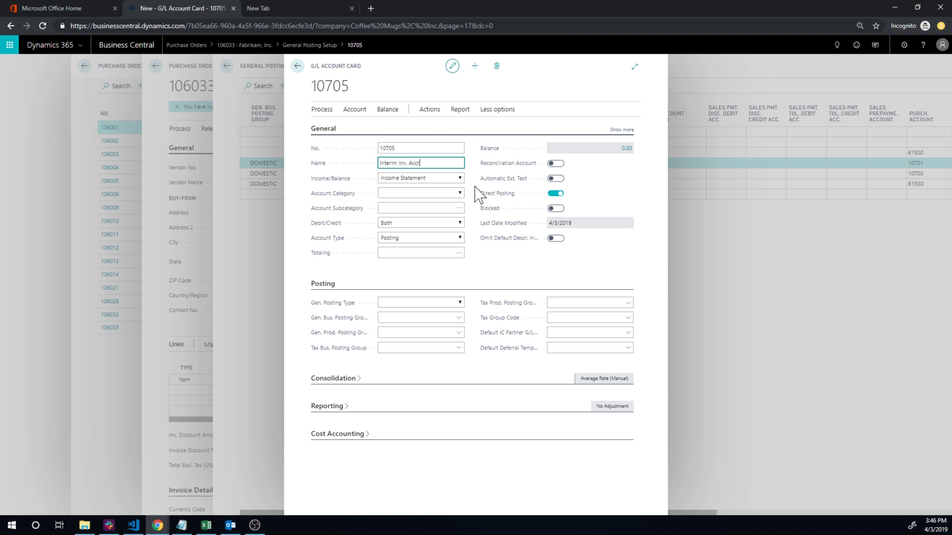
type("ual")
key("Tab")
left_click(455, 176)
left_click(419, 203)
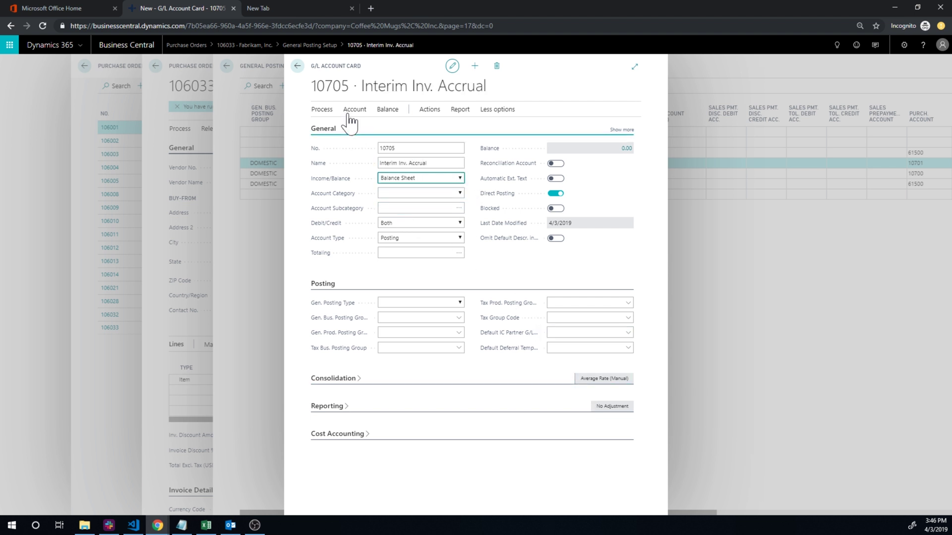
left_click(297, 67)
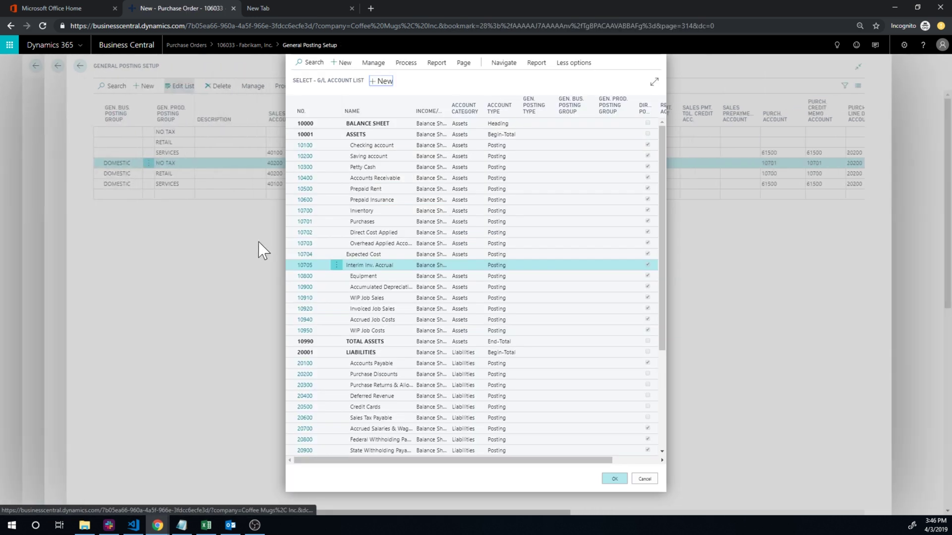
Step: Select 10705 as the row's Invt. Accrual Acc. (Interim)
left_click(614, 478)
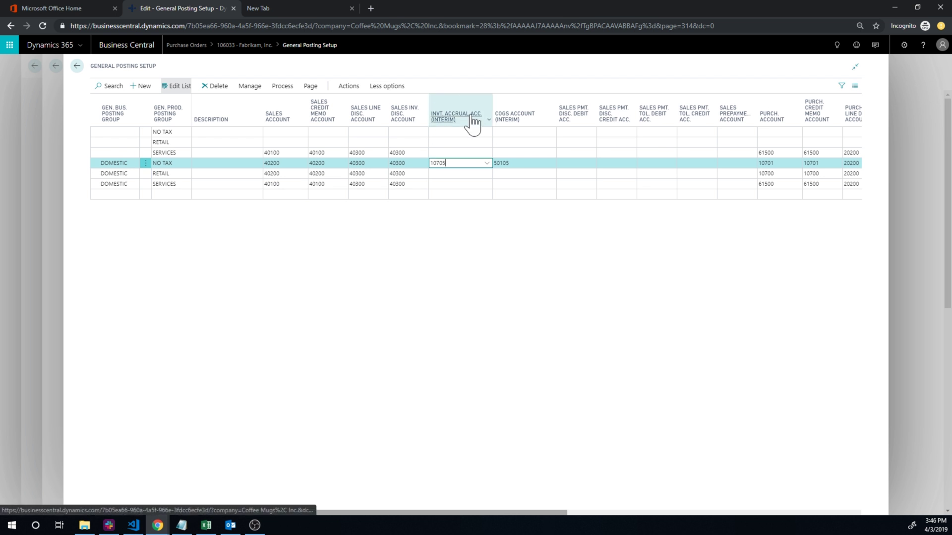
mouse_move(473, 124)
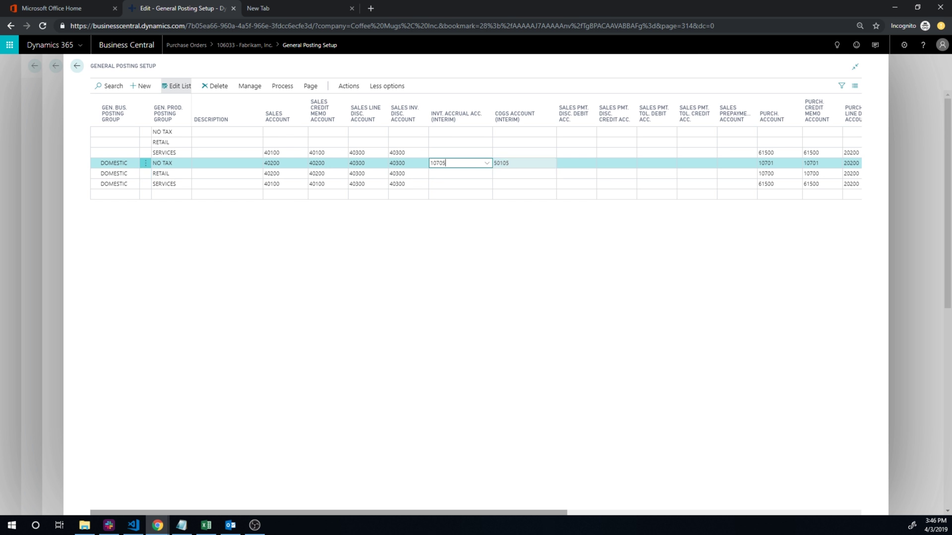
left_click(287, 270)
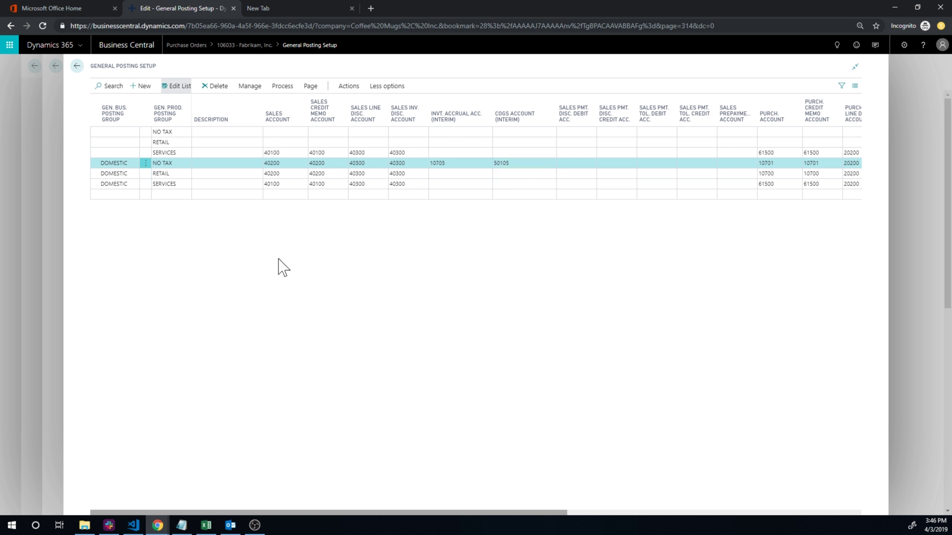
Step: Post order 106033 with Receive selected, then return to the Purchase Orders list
left_click(77, 66)
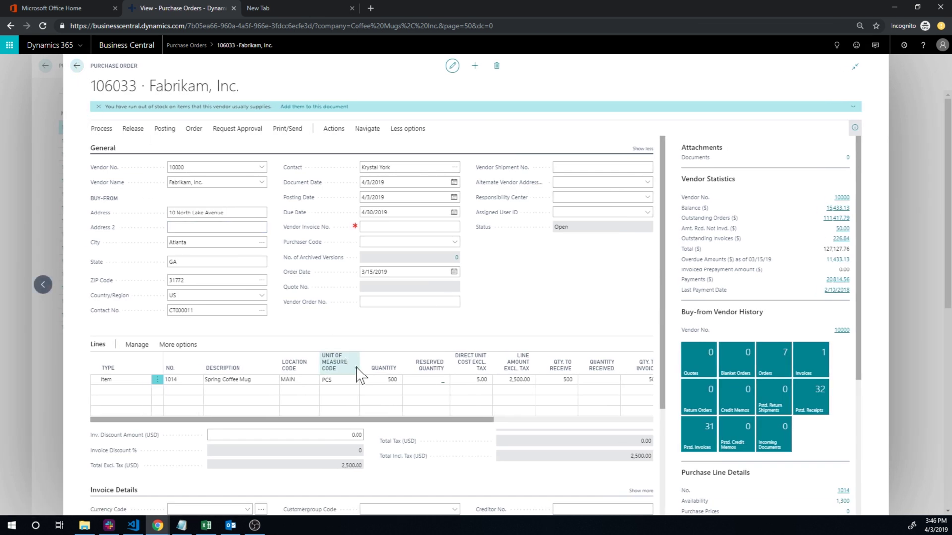
left_click(333, 130)
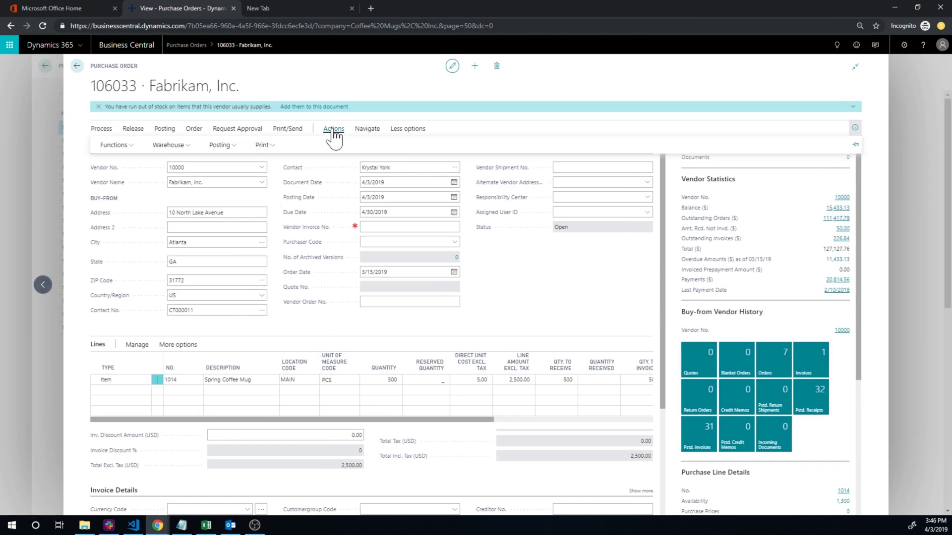
left_click(219, 144)
left_click(213, 171)
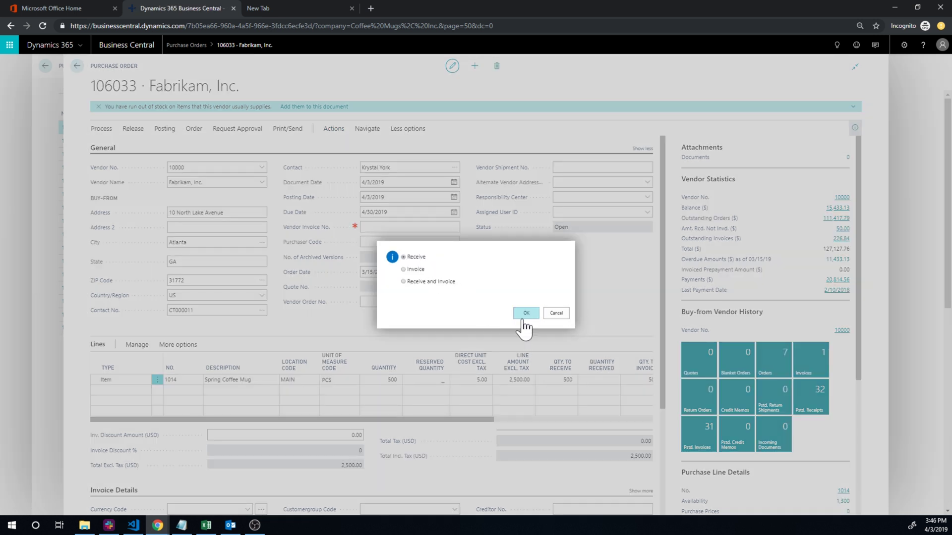
left_click(522, 318)
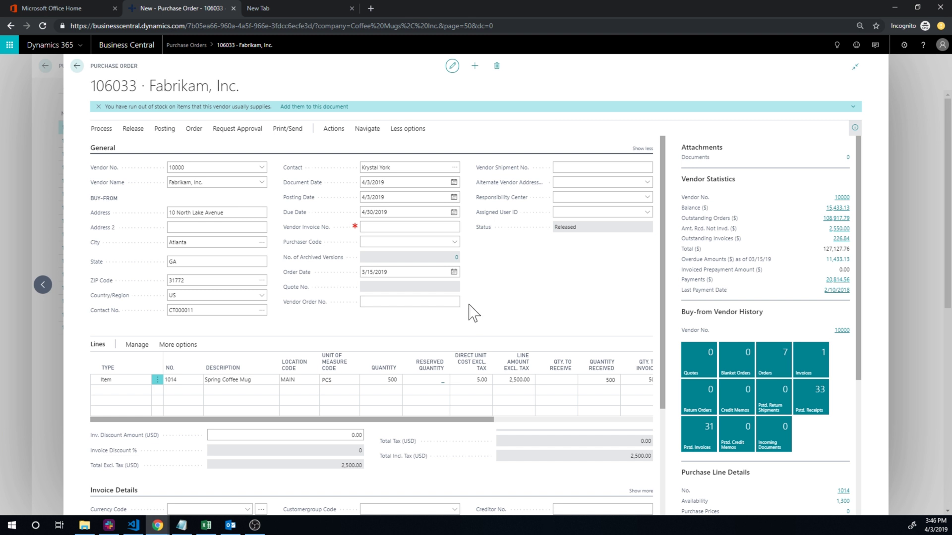
left_click(387, 198)
left_click(77, 66)
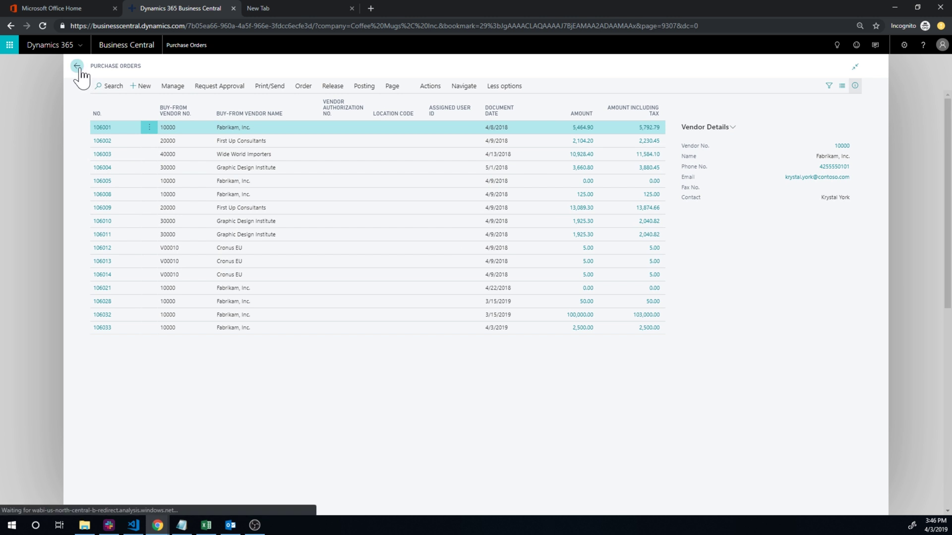
Step: Open Chart of Accounts from home and filter its totals by Date Filter 4/3/19
left_click(76, 66)
left_click(94, 82)
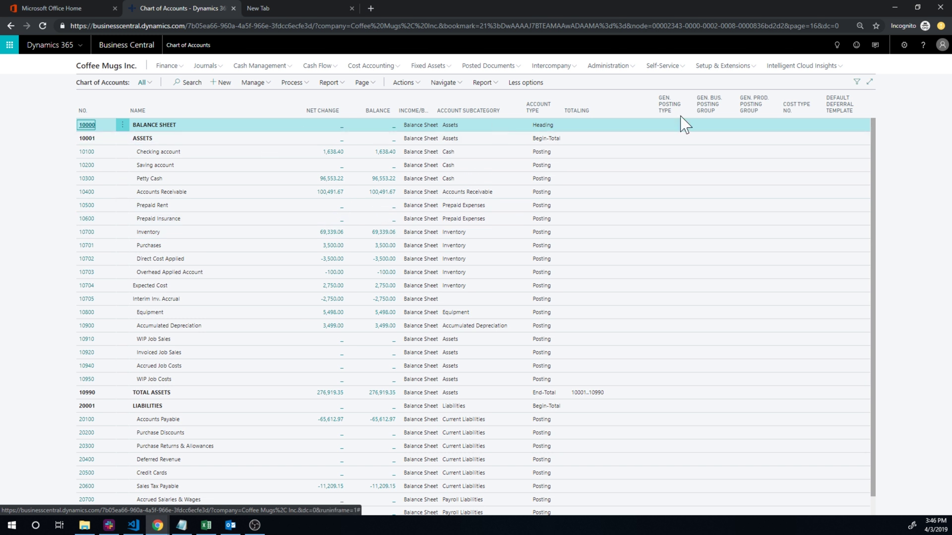
left_click(856, 82)
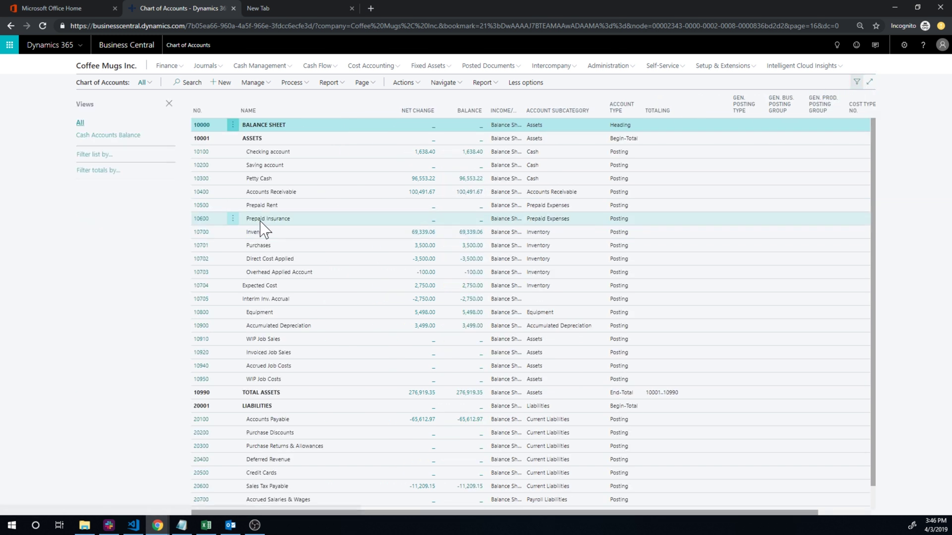
left_click(99, 170)
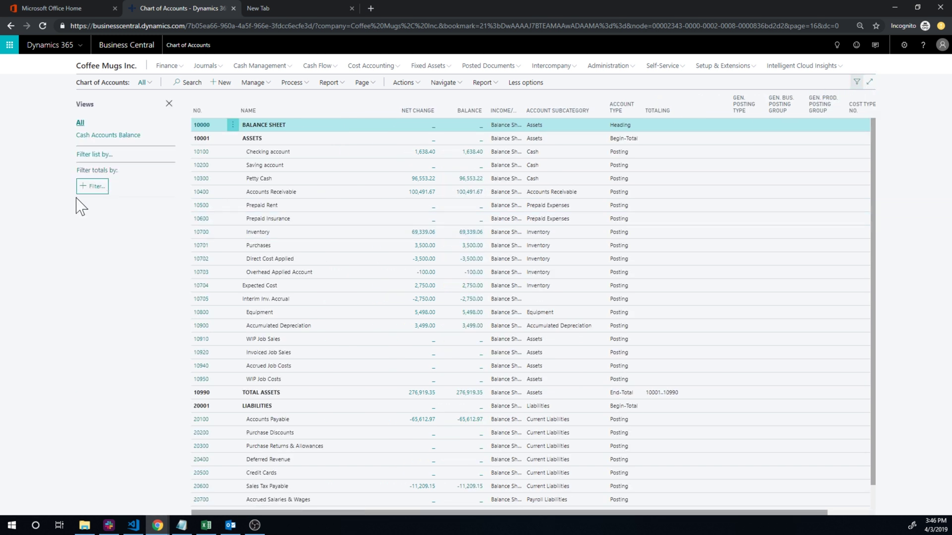
left_click(88, 187)
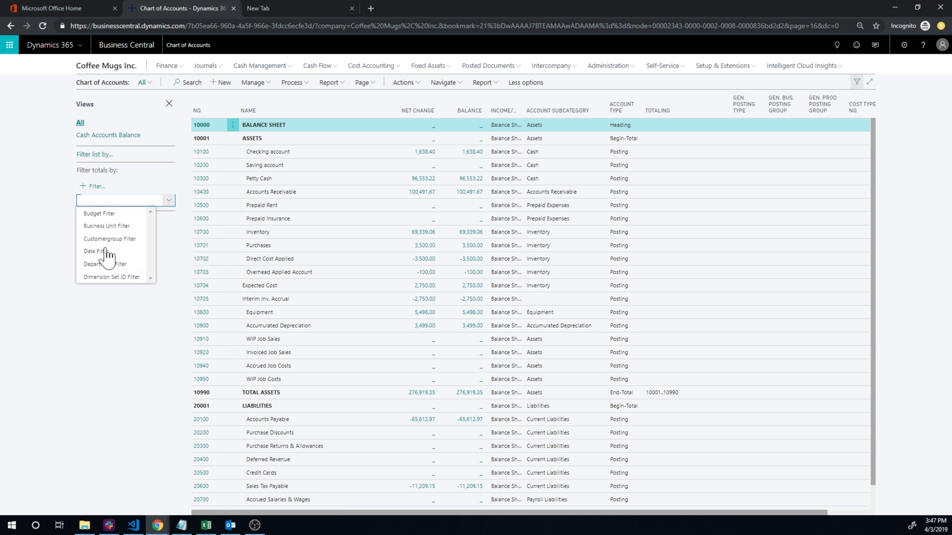
left_click(96, 251)
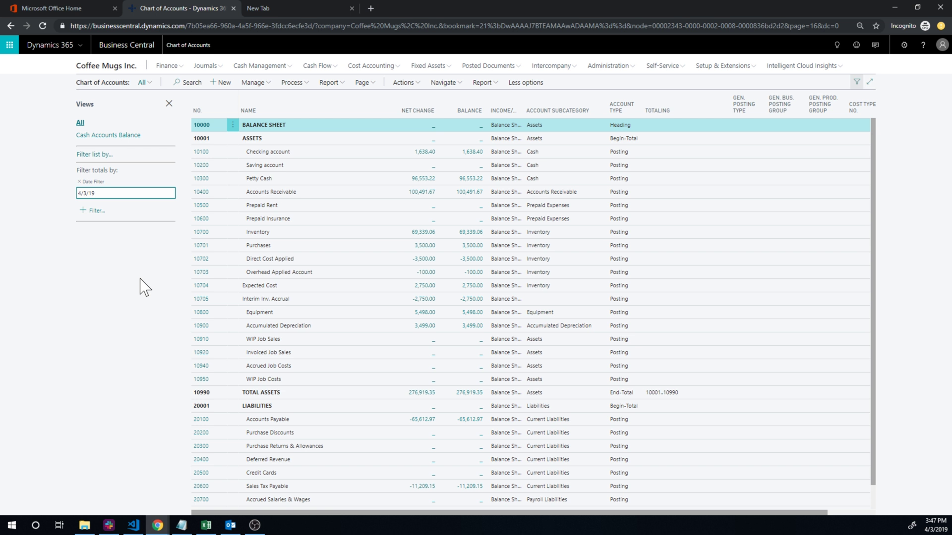
type("4/3/19")
key("Return")
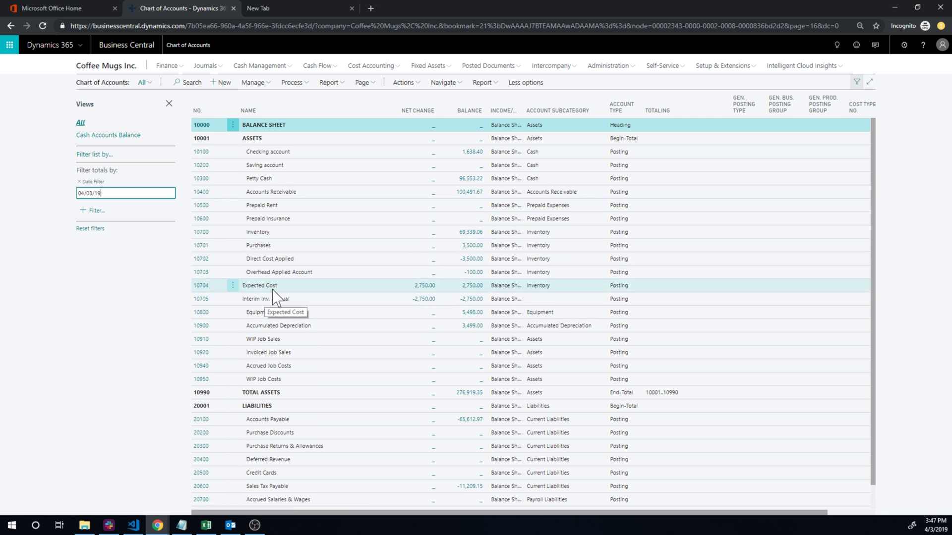
left_click(427, 293)
scroll(382, 333, "down", 5)
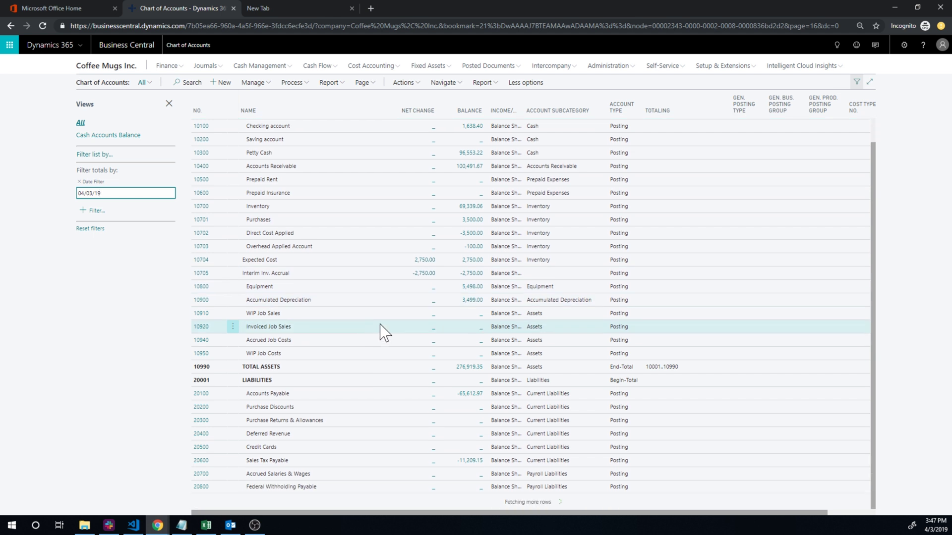
scroll(382, 332, "down", 10)
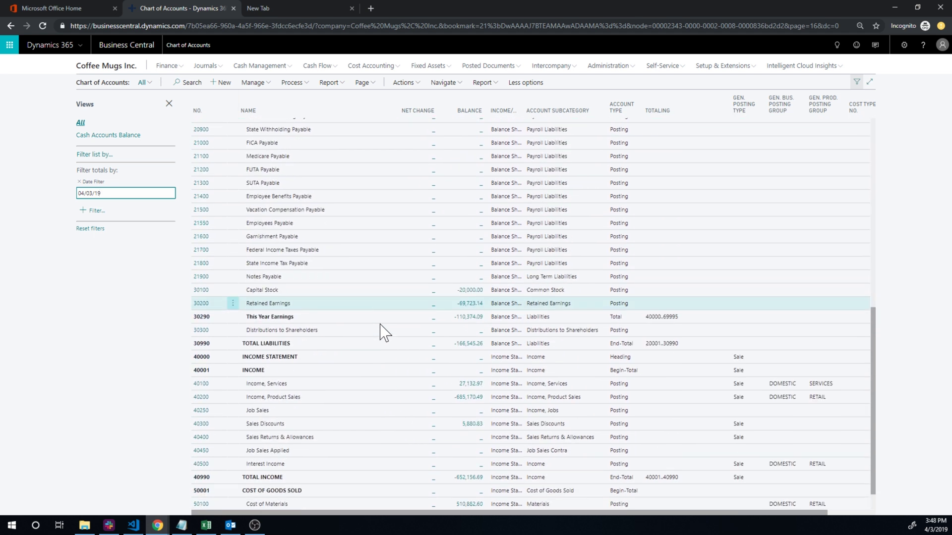
scroll(384, 333, "down", 3)
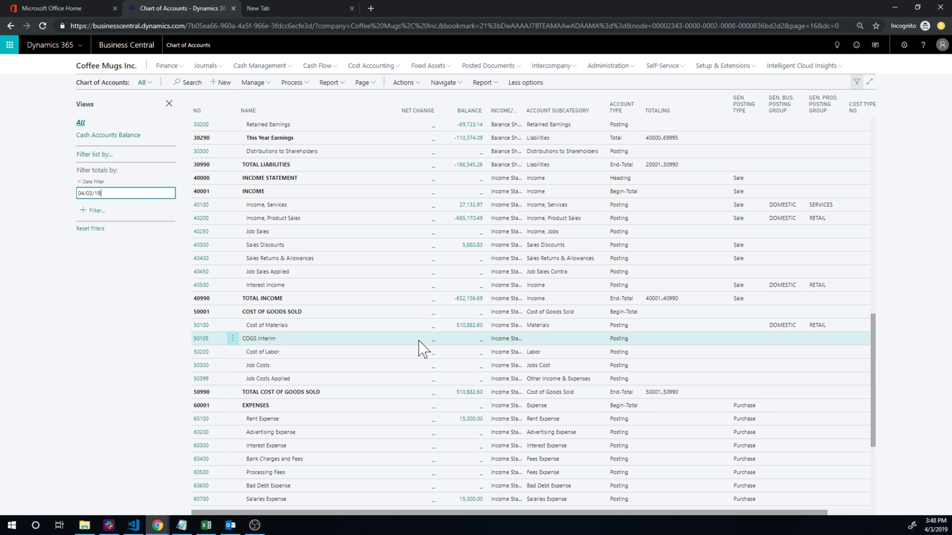
scroll(417, 348, "up", 15)
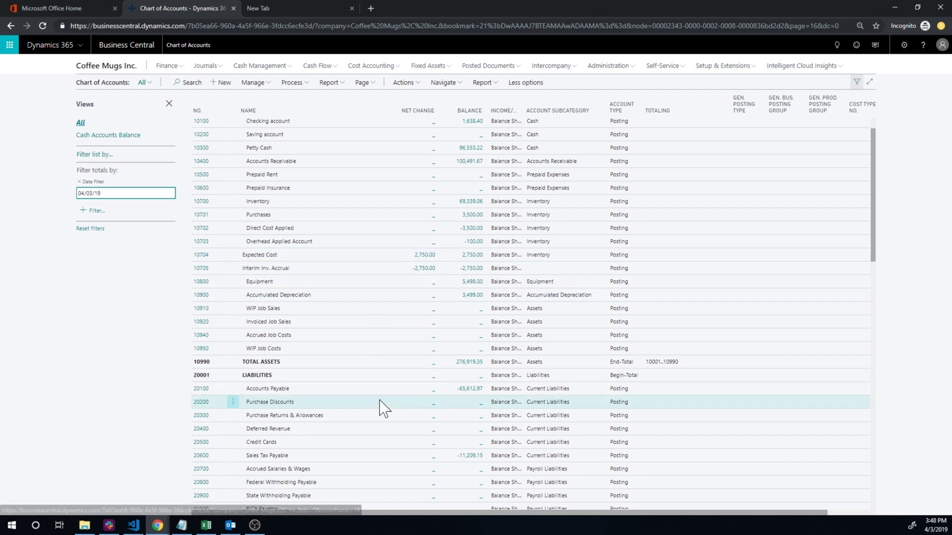
scroll(378, 408, "down", 15)
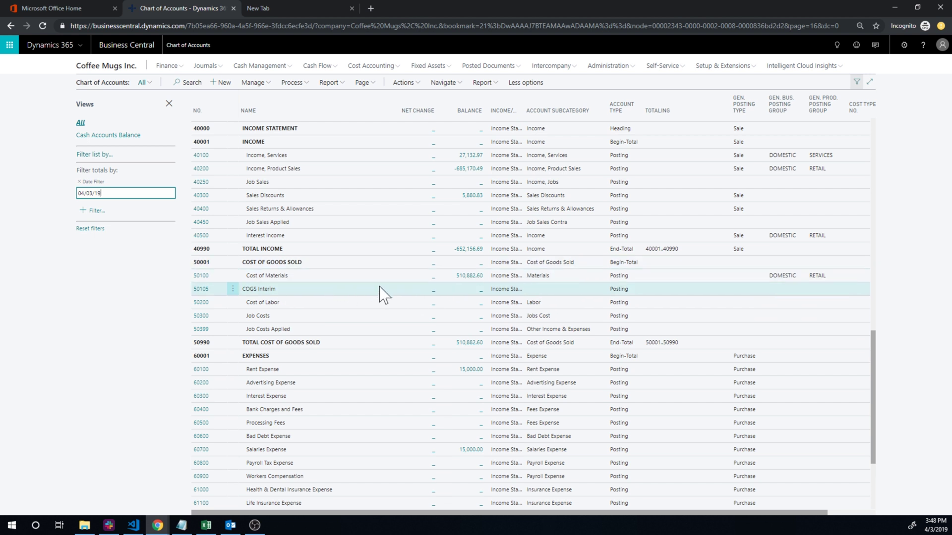
scroll(383, 293, "up", 15)
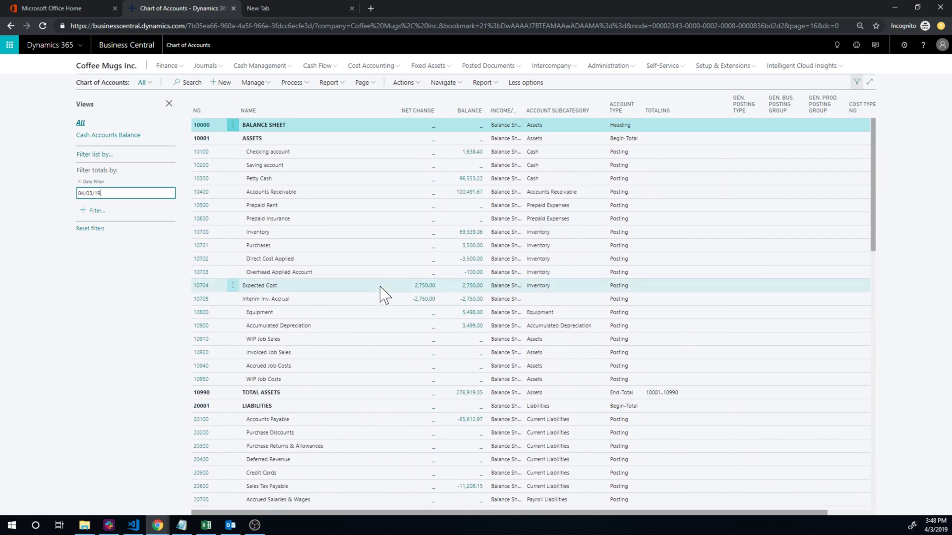